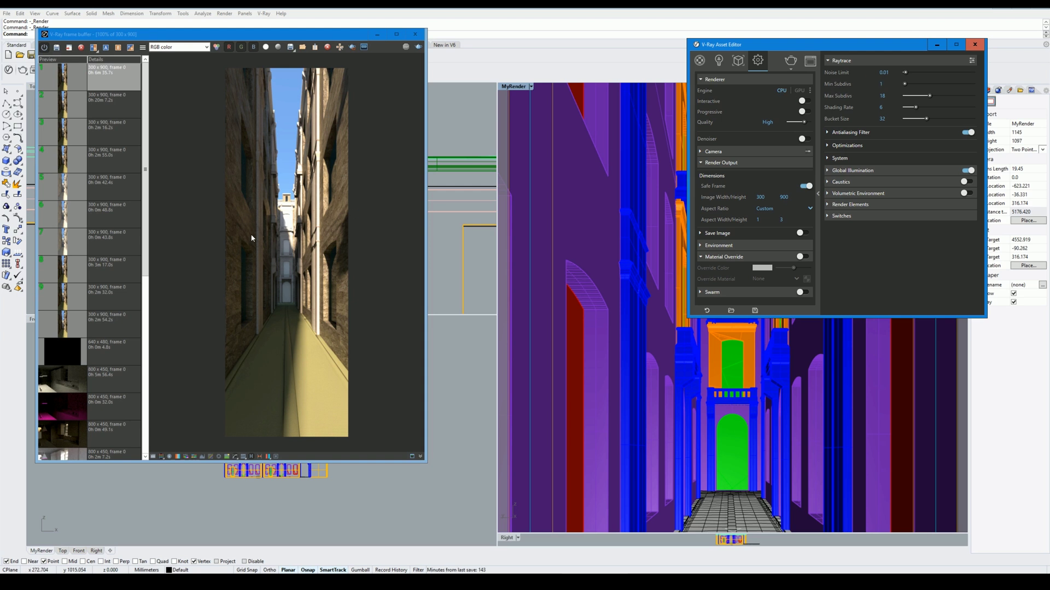
Step: Inspect the rendered alley image up close, down to individual pixels, and return to the full image
scroll(306, 266, "up", 8)
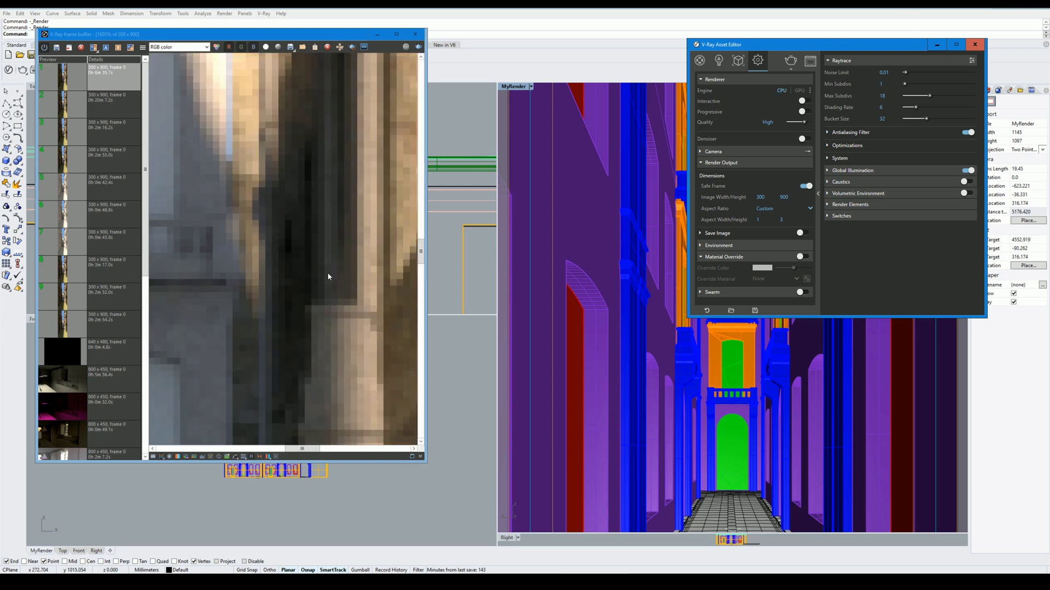
scroll(326, 270, "down", 6)
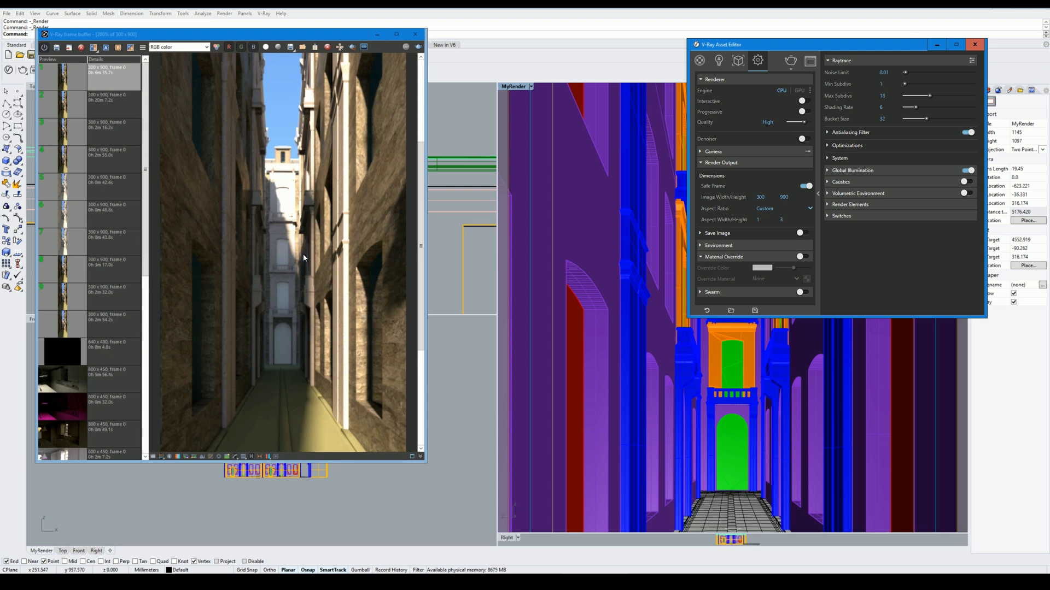
scroll(303, 253, "down", 1)
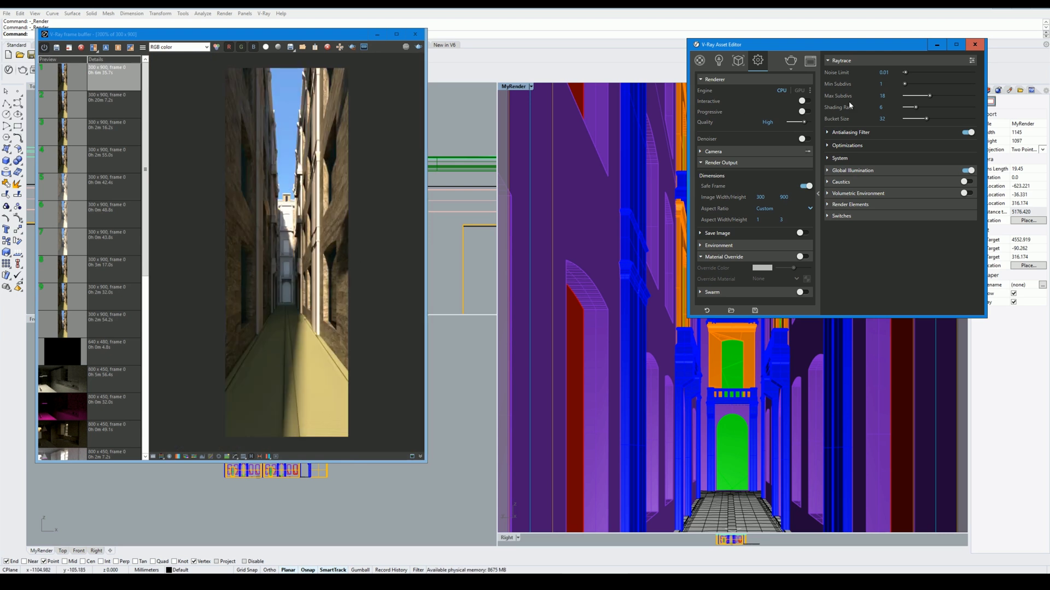
Step: Try the render quality presets and set the quality to Medium
left_click_drag(804, 122, 798, 122)
mouse_move(801, 123)
left_mouse_down()
mouse_move(819, 126)
mouse_move(777, 128)
mouse_move(809, 124)
left_mouse_up()
left_click_drag(799, 123, 803, 125)
scroll(245, 330, "up", 2)
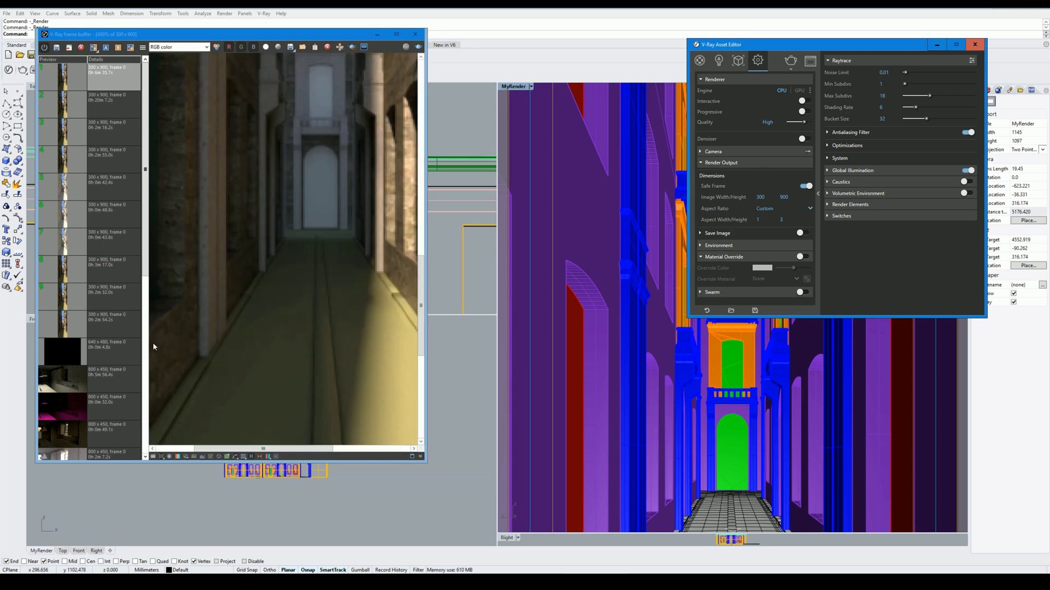
left_click_drag(805, 126, 801, 125)
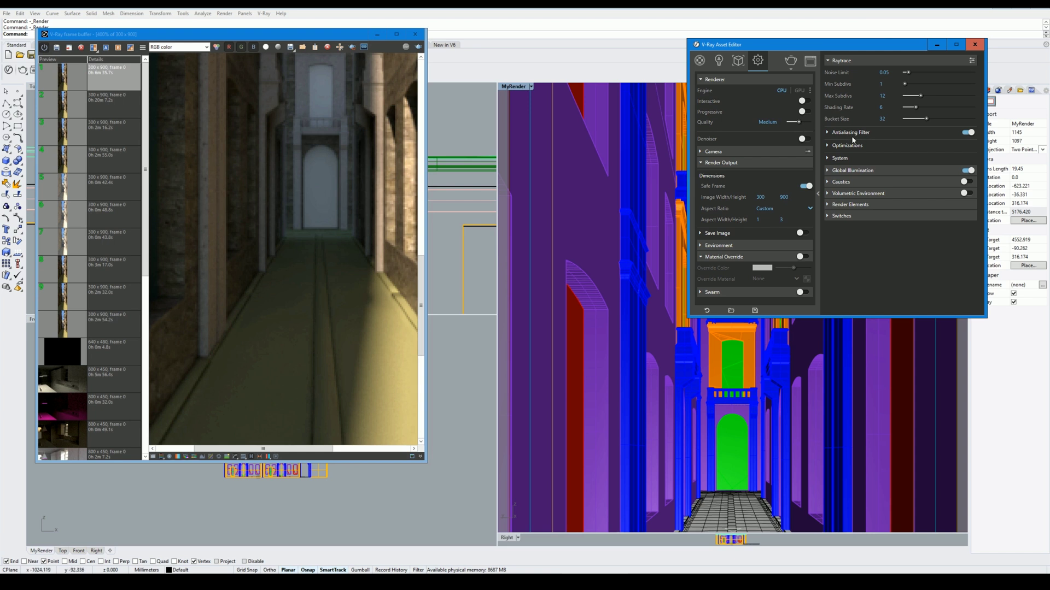
Step: Set the antialiasing filter type to Area with a filter size of 4
left_click(827, 133)
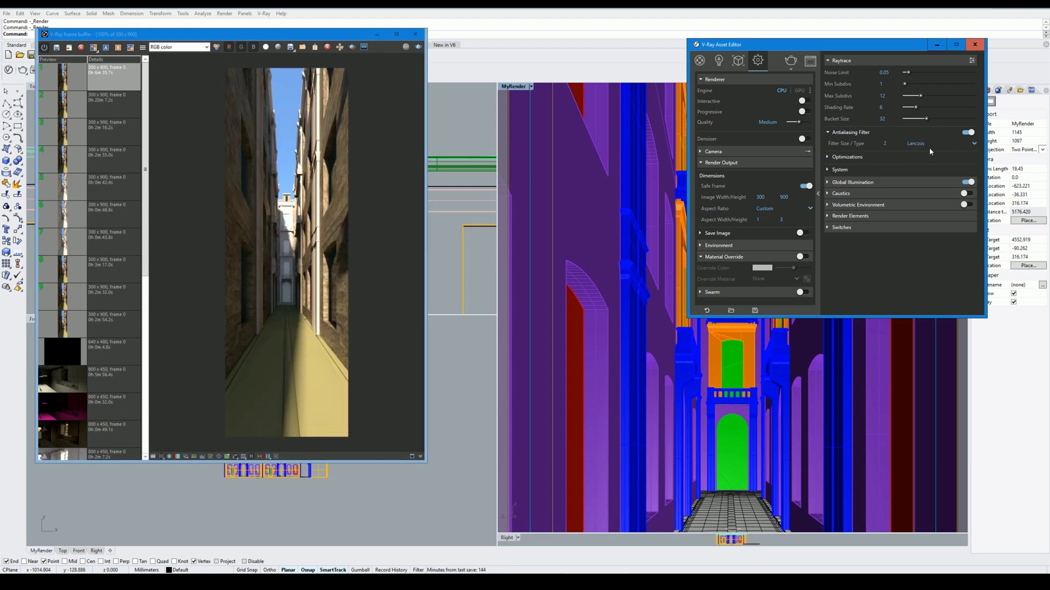
left_click(930, 144)
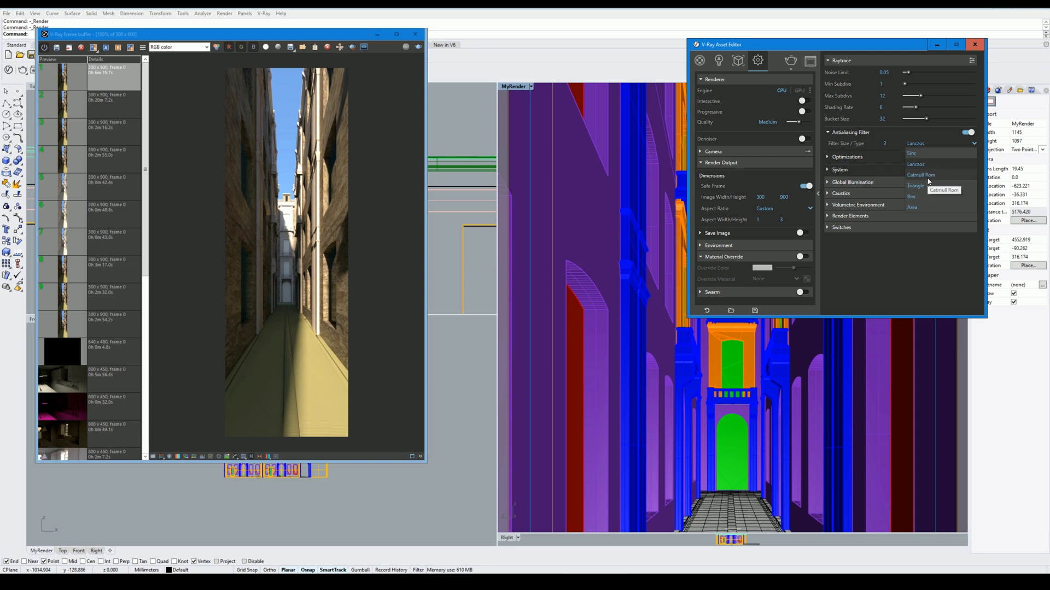
left_click(914, 207)
left_click(885, 143)
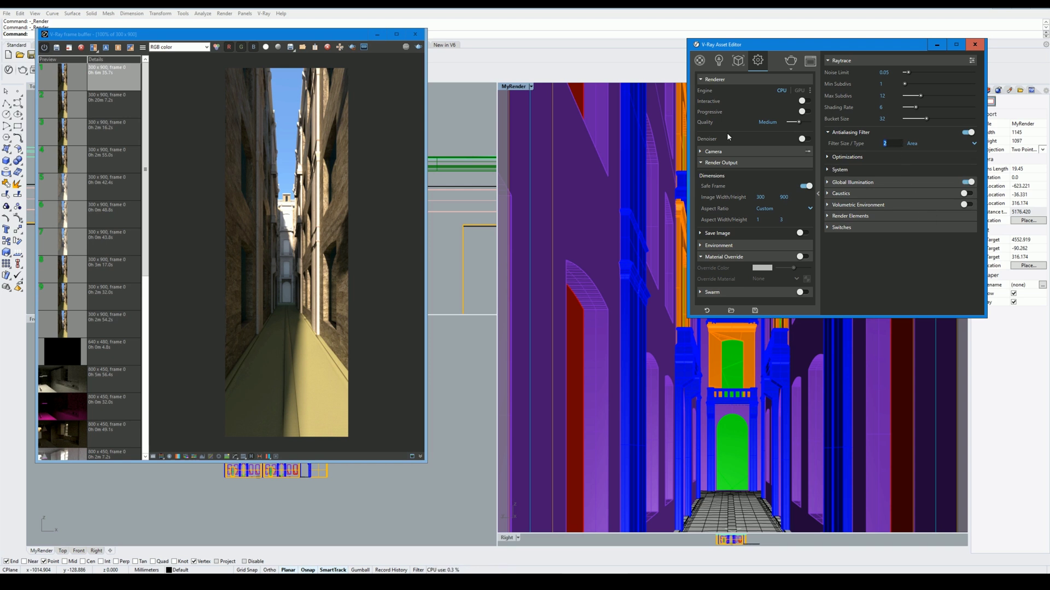
type("4")
key("Return")
Step: Turn on region rendering and mark a region around the lower walls and floor of the alley
left_click(351, 48)
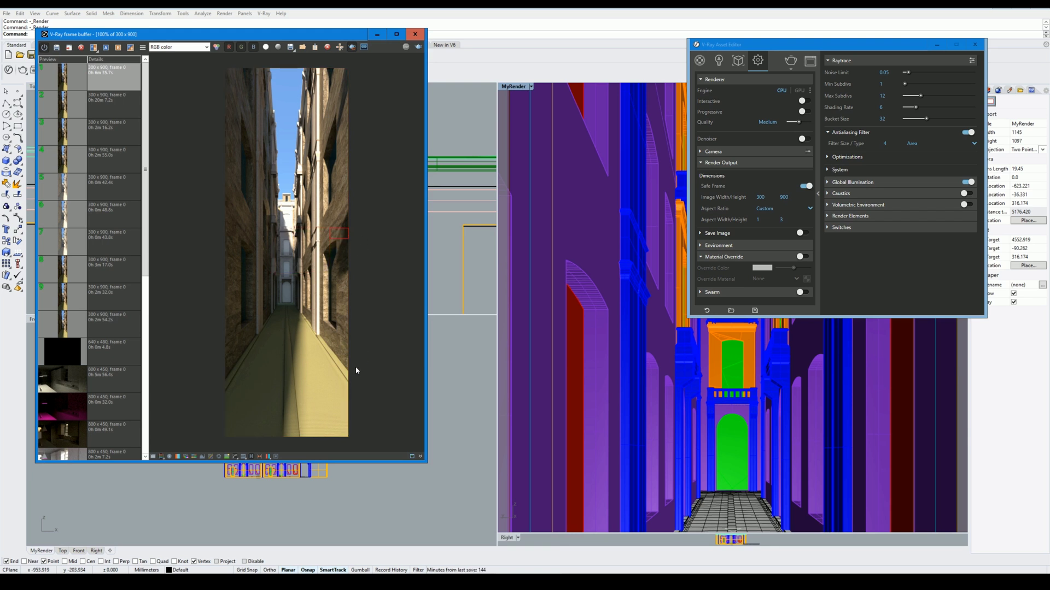
left_click_drag(348, 378, 246, 279)
Step: Set the render quality to Low and render the marked region of the alley
left_click(842, 182)
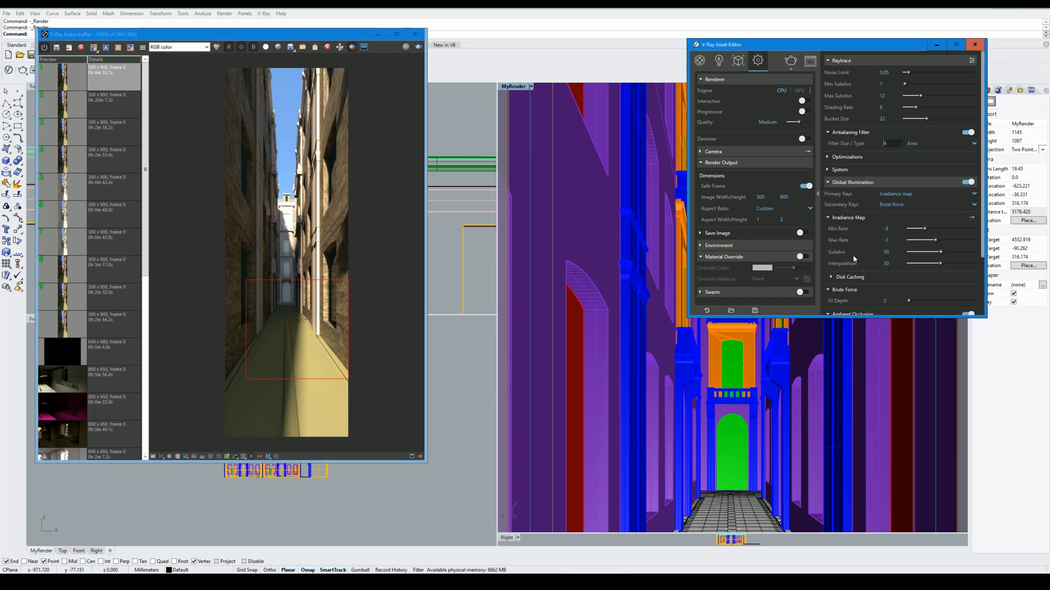
scroll(867, 281, "down", 3)
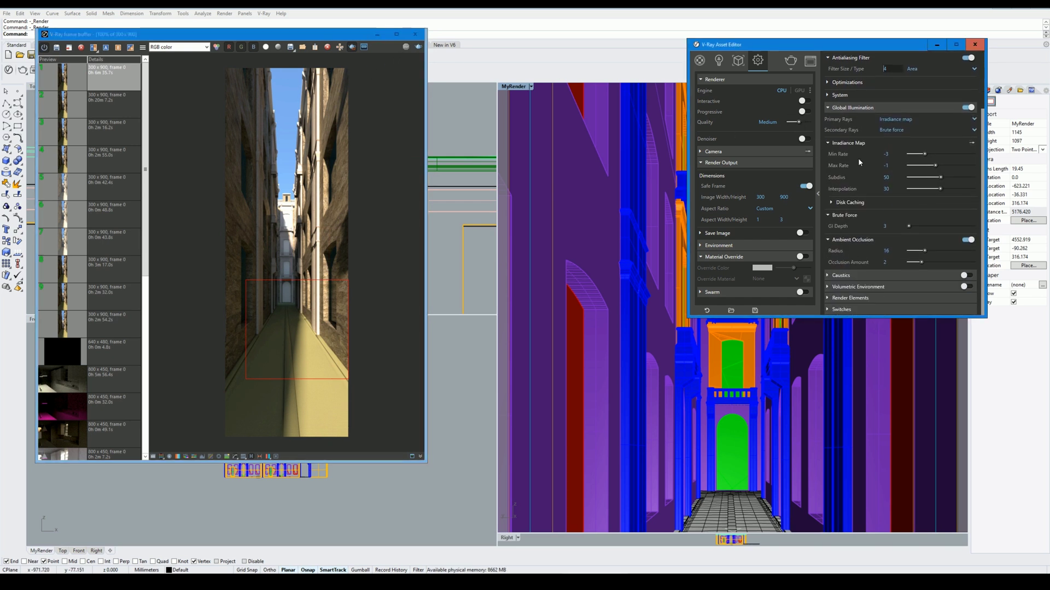
left_click(845, 108)
left_click_drag(793, 122, 791, 122)
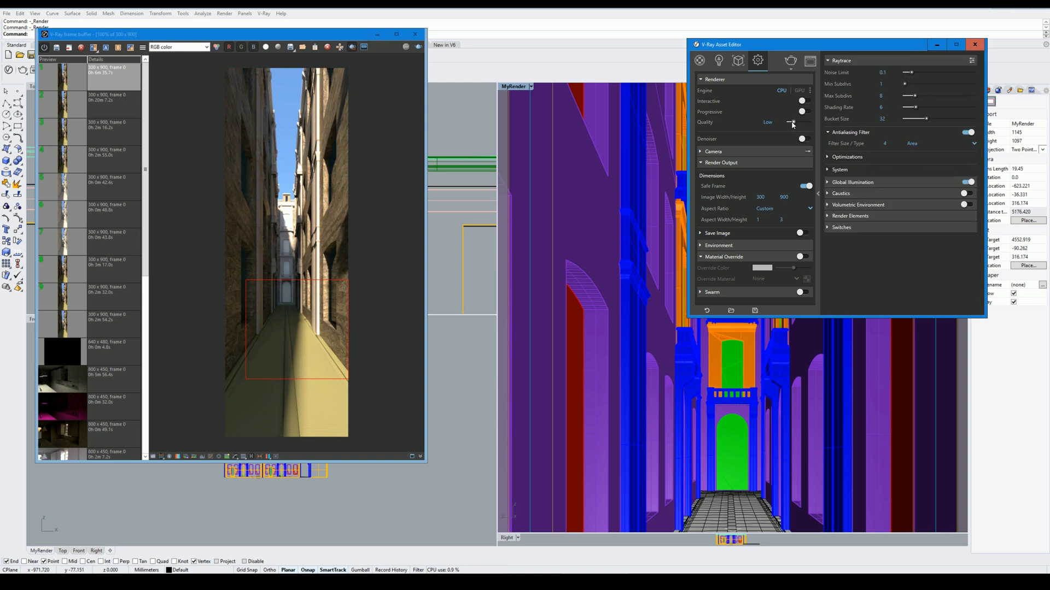
left_click(419, 48)
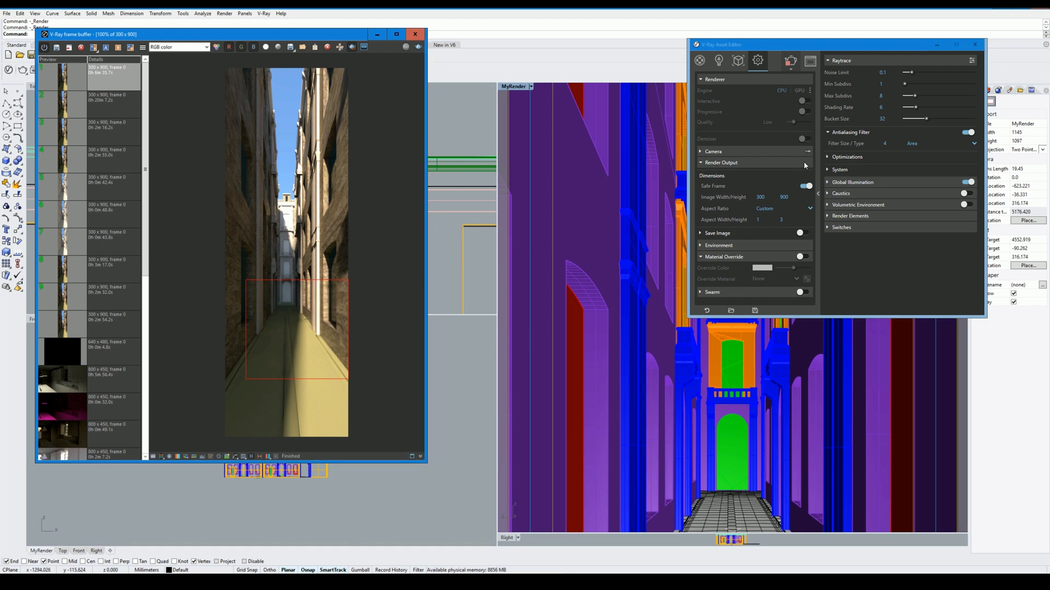
Step: Inspect the softness of the edges inside the re-rendered region up close
scroll(362, 325, "up", 2)
scroll(339, 333, "down", 2)
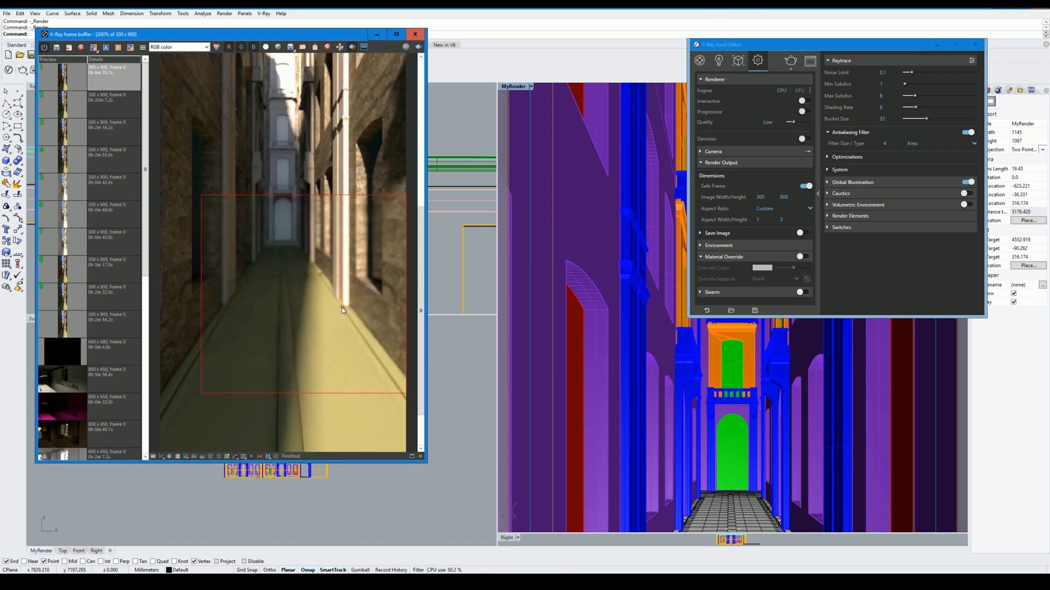
scroll(366, 183, "up", 2)
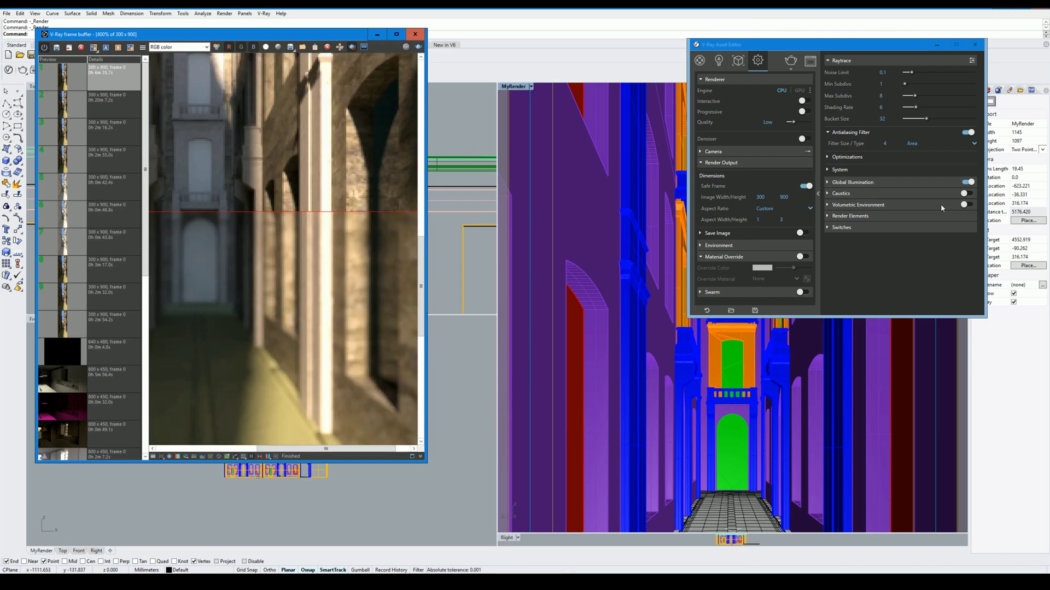
Step: Set the antialiasing filter size to 2 and render the marked region again
left_click(886, 144)
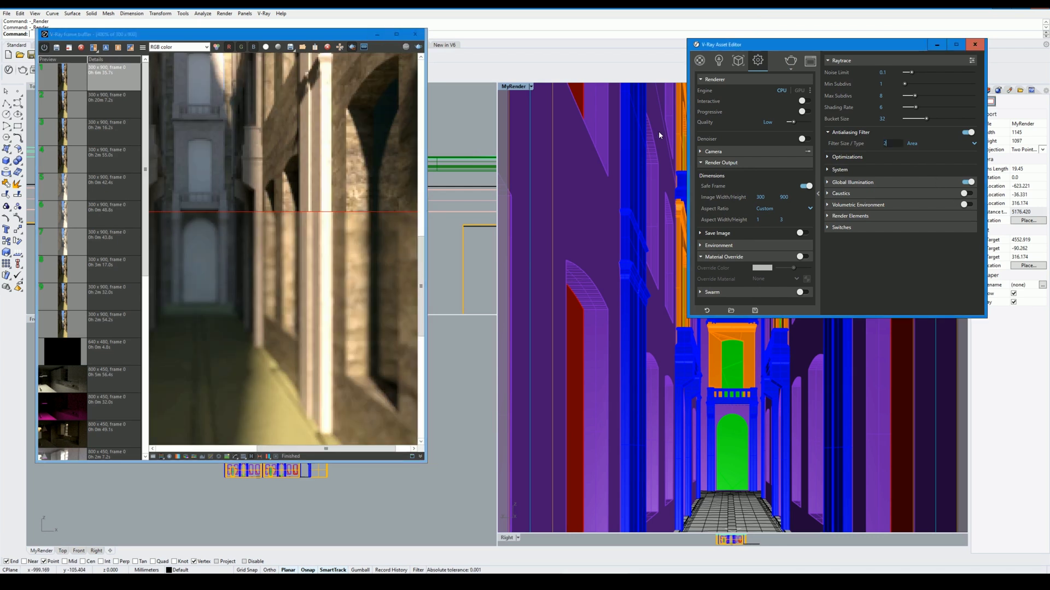
key("Return")
scroll(352, 221, "down", 2)
scroll(357, 317, "up", 1)
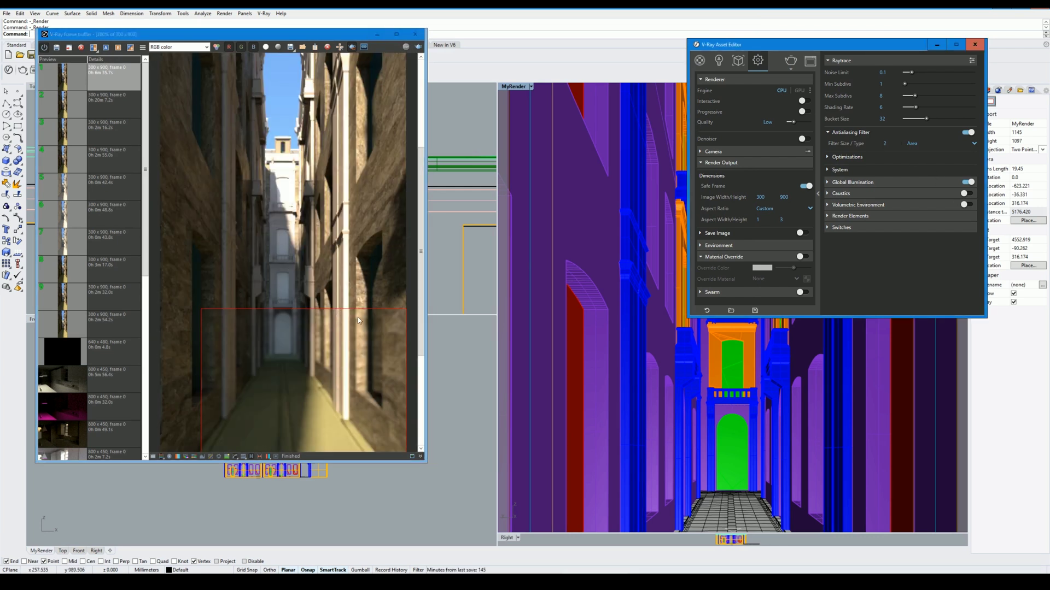
scroll(358, 186, "down", 1)
left_click(418, 47)
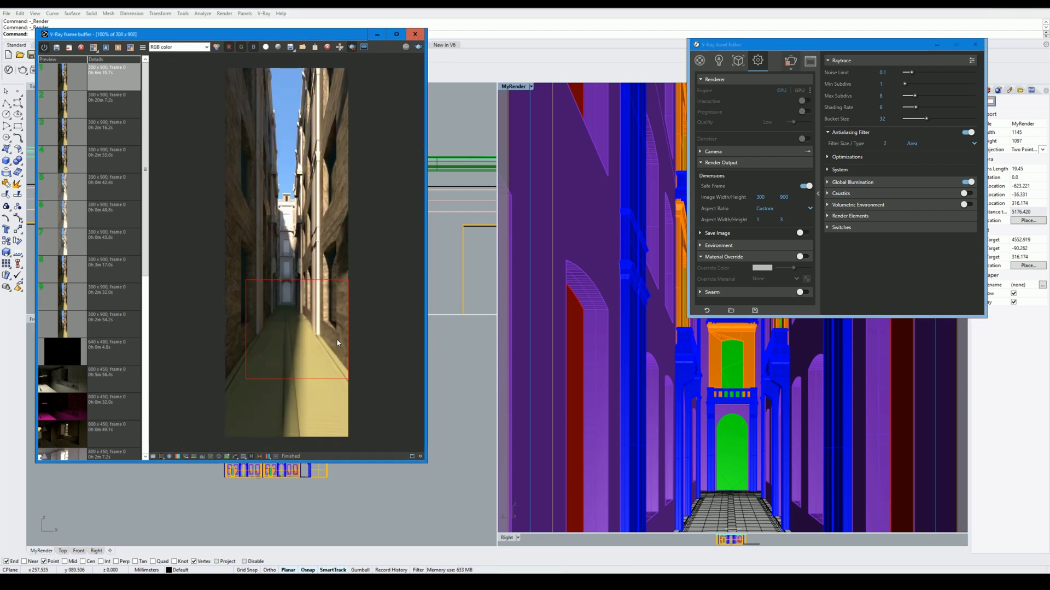
scroll(337, 342, "up", 1)
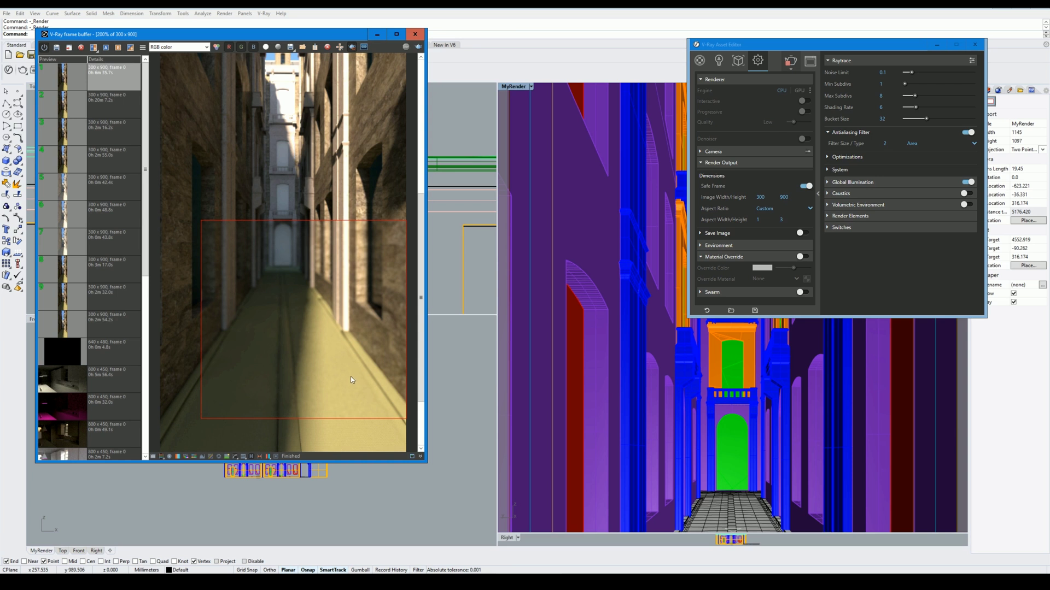
scroll(352, 380, "down", 1)
key("Return")
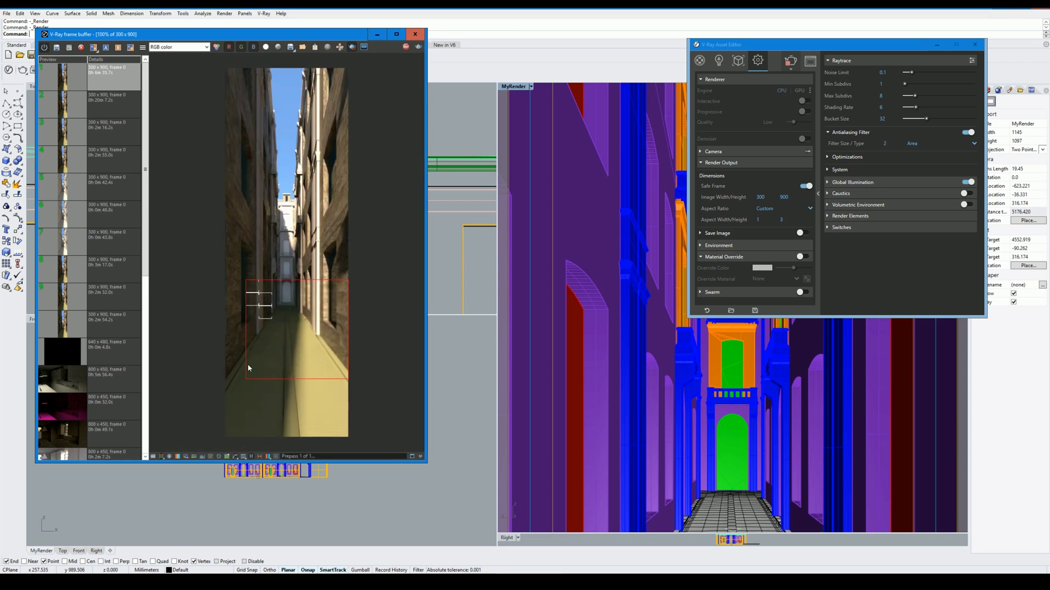
Step: Examine the pillar edges in the re-rendered region at several magnifications and turn off region rendering
scroll(249, 368, "up", 1)
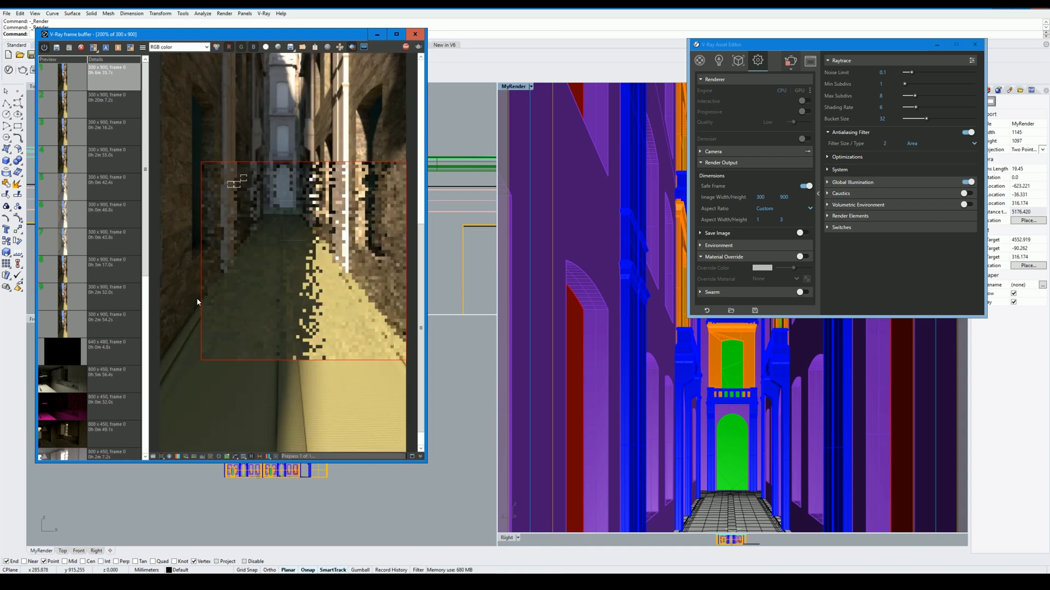
scroll(335, 113, "up", 2)
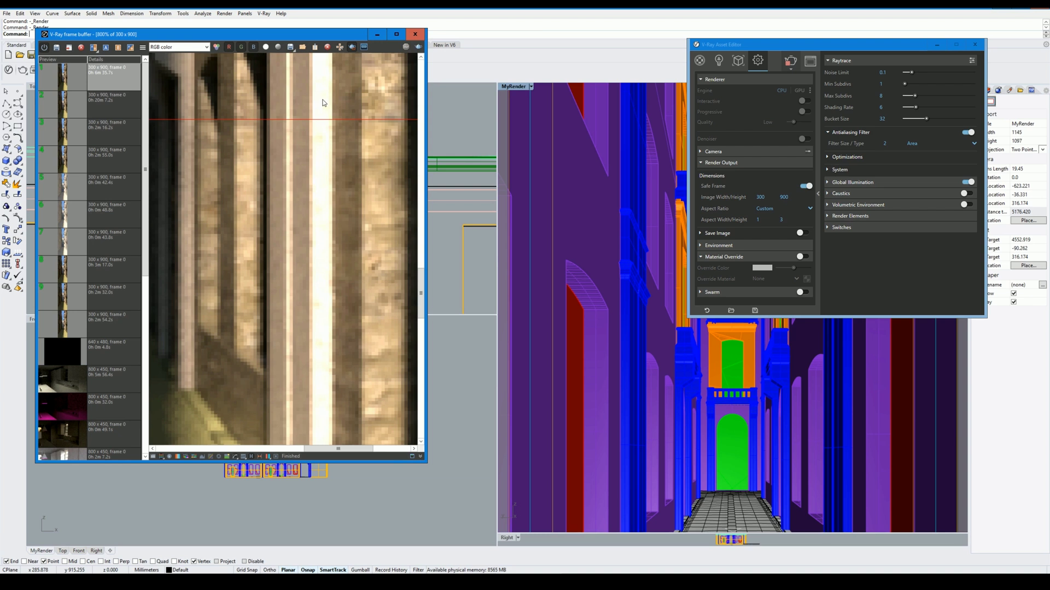
scroll(306, 268, "down", 2)
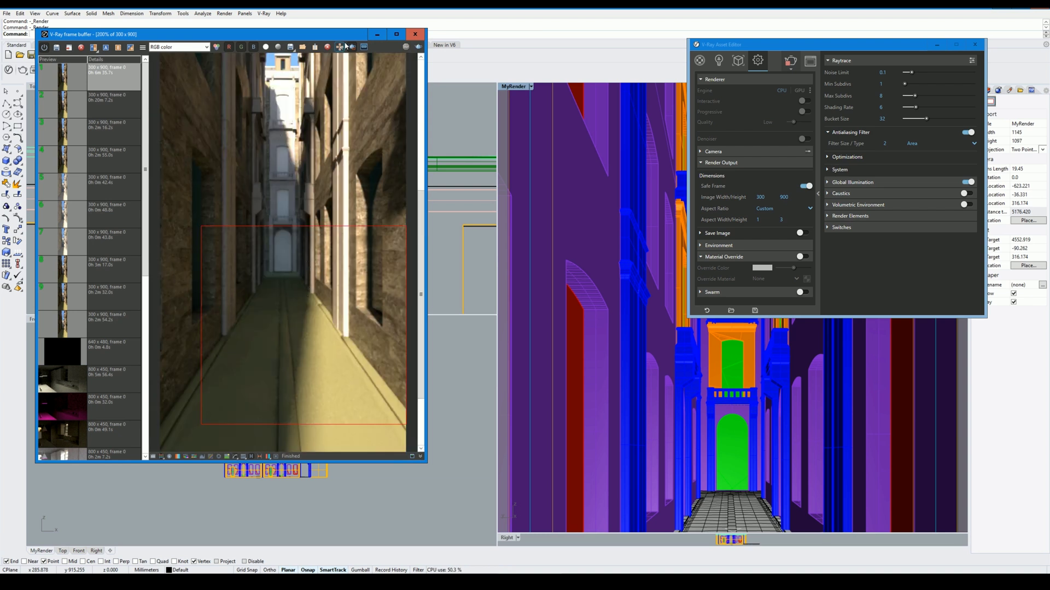
scroll(330, 241, "down", 2)
scroll(329, 243, "up", 1)
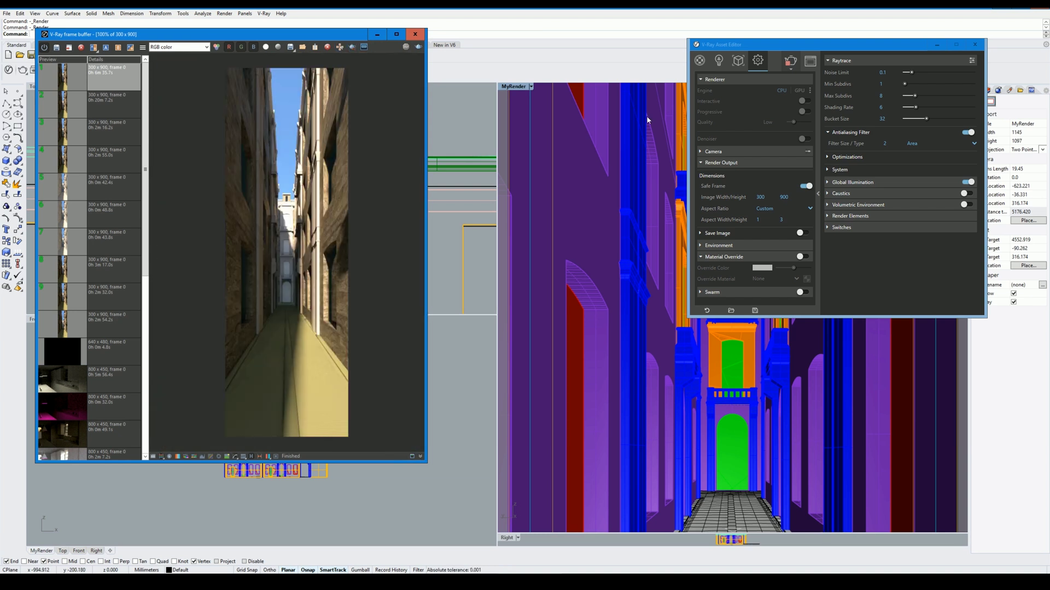
scroll(309, 277, "up", 1)
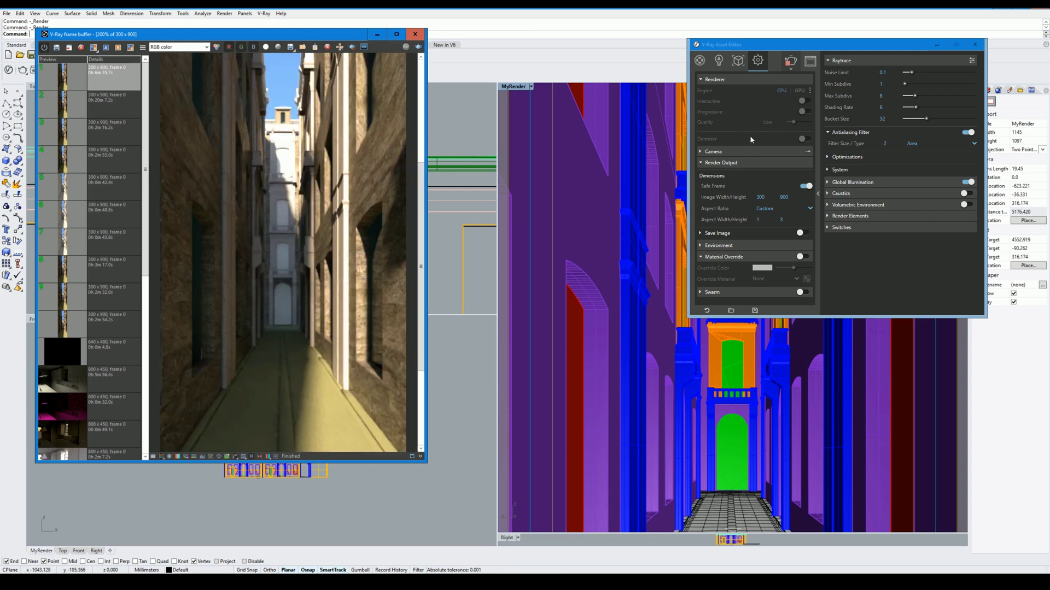
scroll(261, 350, "down", 1)
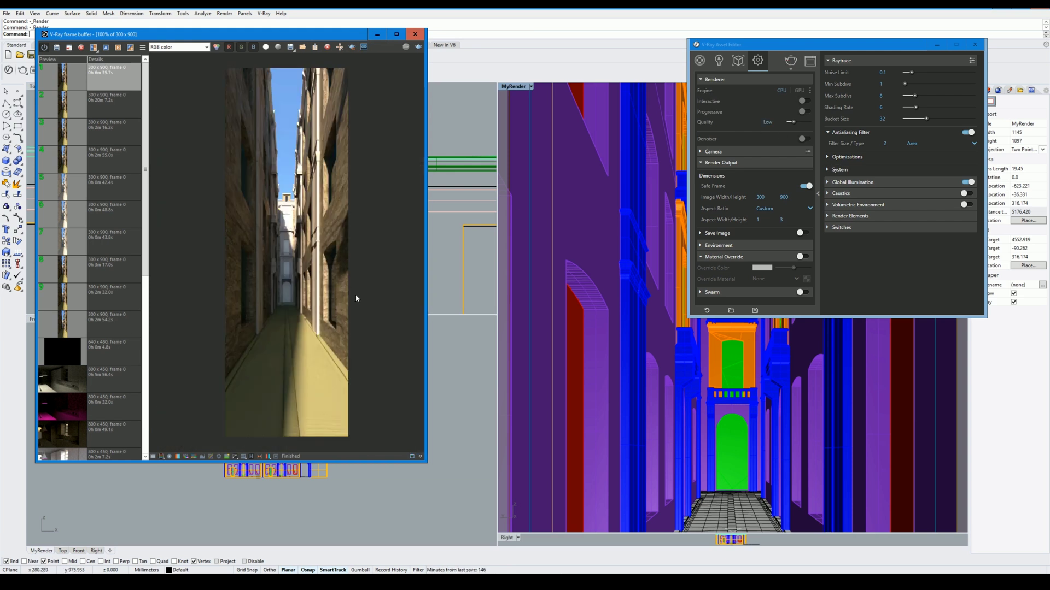
Step: Set the antialiasing filter type to Catmull Rom
left_click(922, 146)
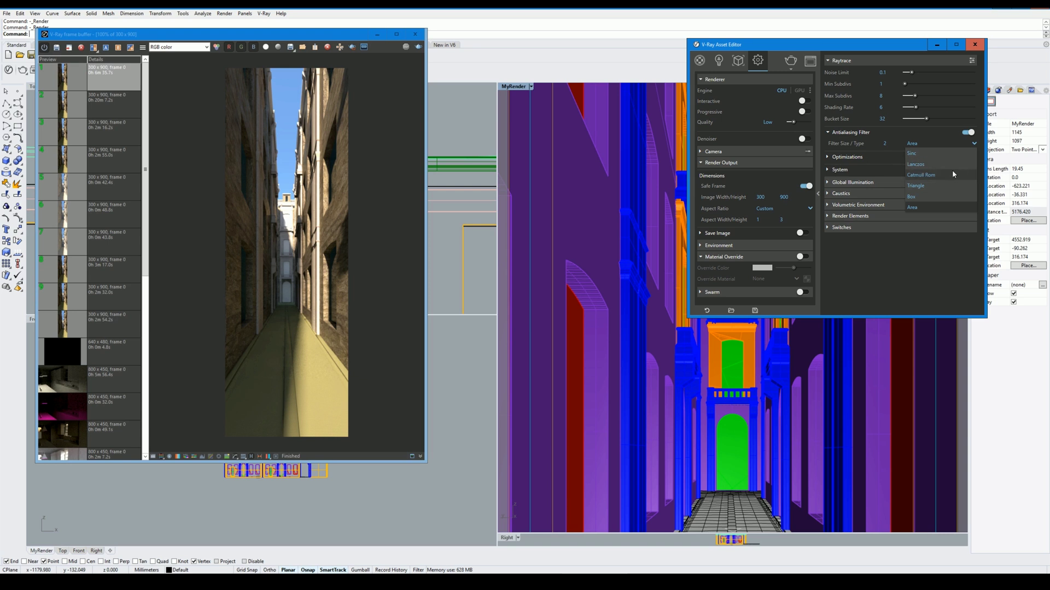
left_click(924, 176)
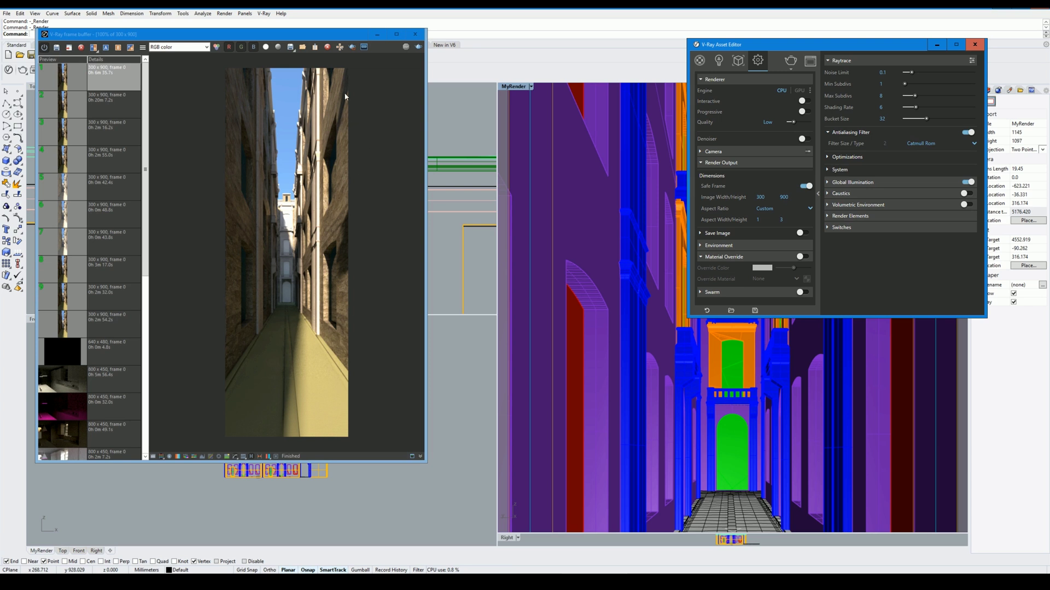
Step: Render a region around the alley's far facades and sunlit pillars, inspect it enlarged, and turn off region rendering
left_click(323, 180)
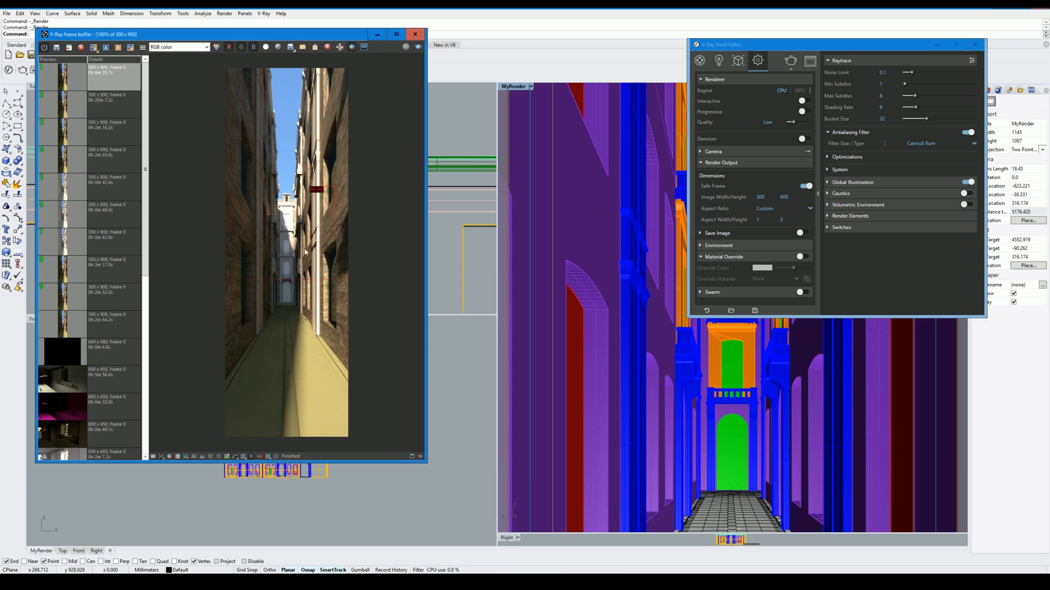
left_click(419, 47)
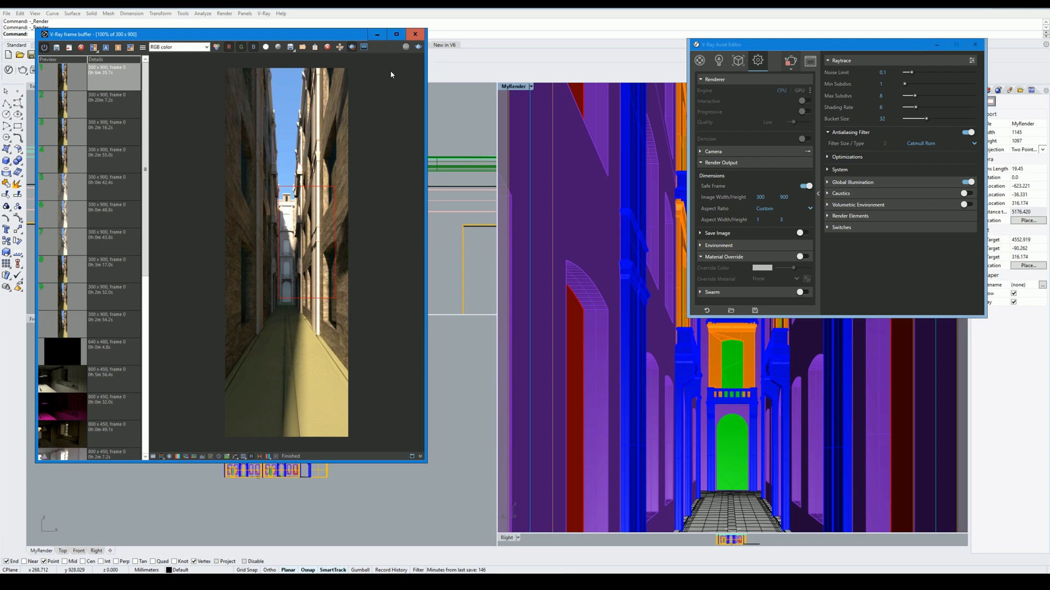
scroll(290, 249, "up", 1)
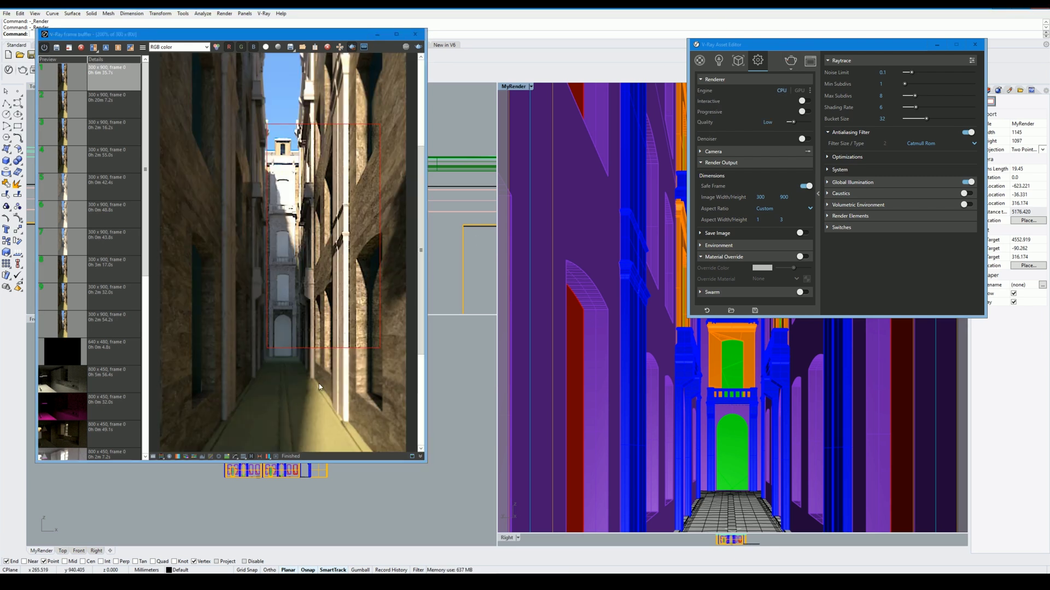
left_click(352, 47)
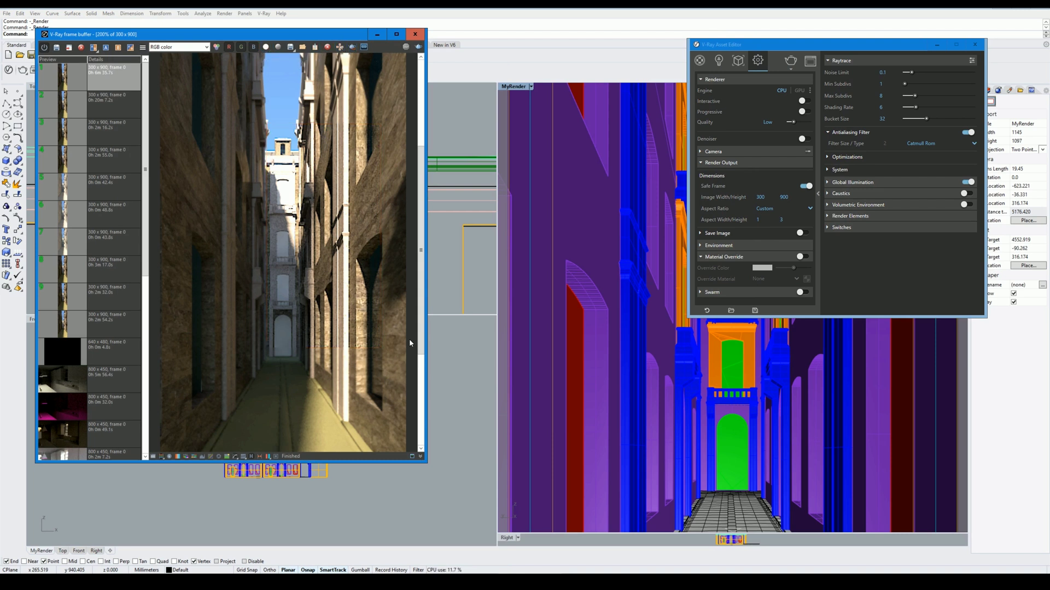
Step: Set the antialiasing filter type to Lanczos and turn the antialiasing filter off
left_click(924, 143)
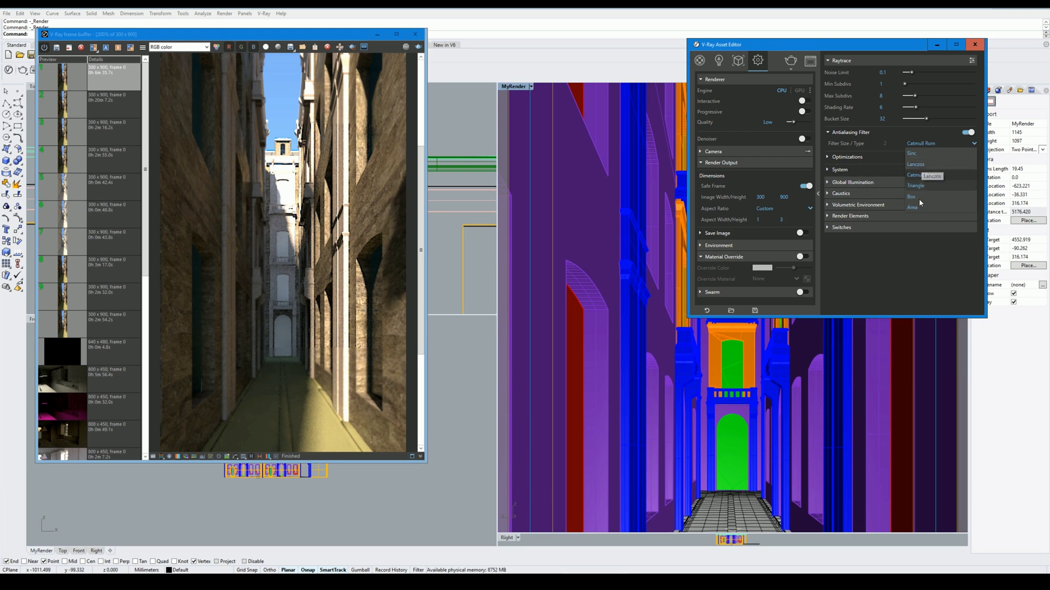
left_click(930, 164)
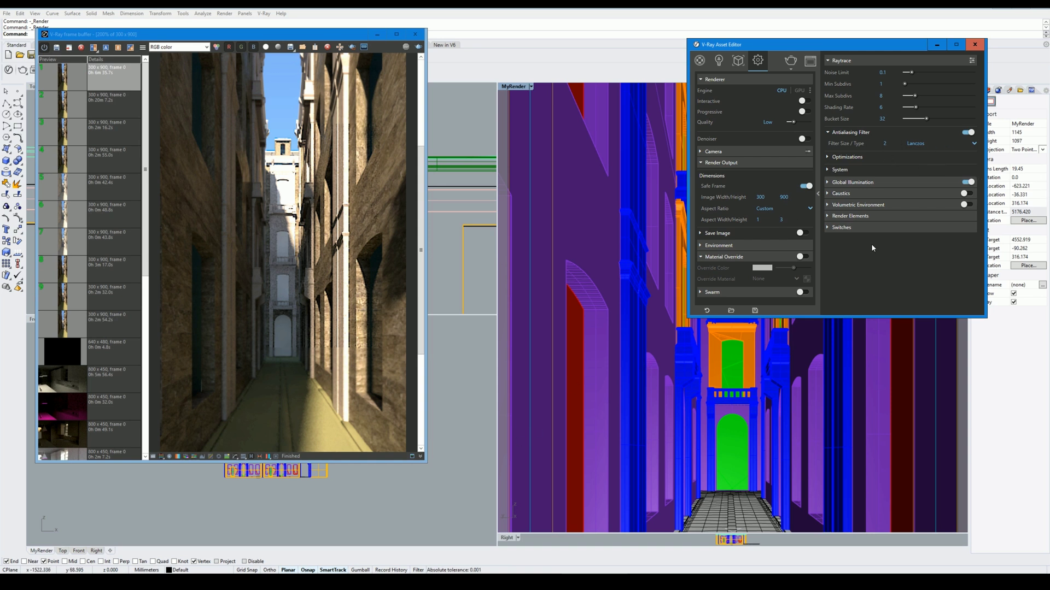
left_click(972, 132)
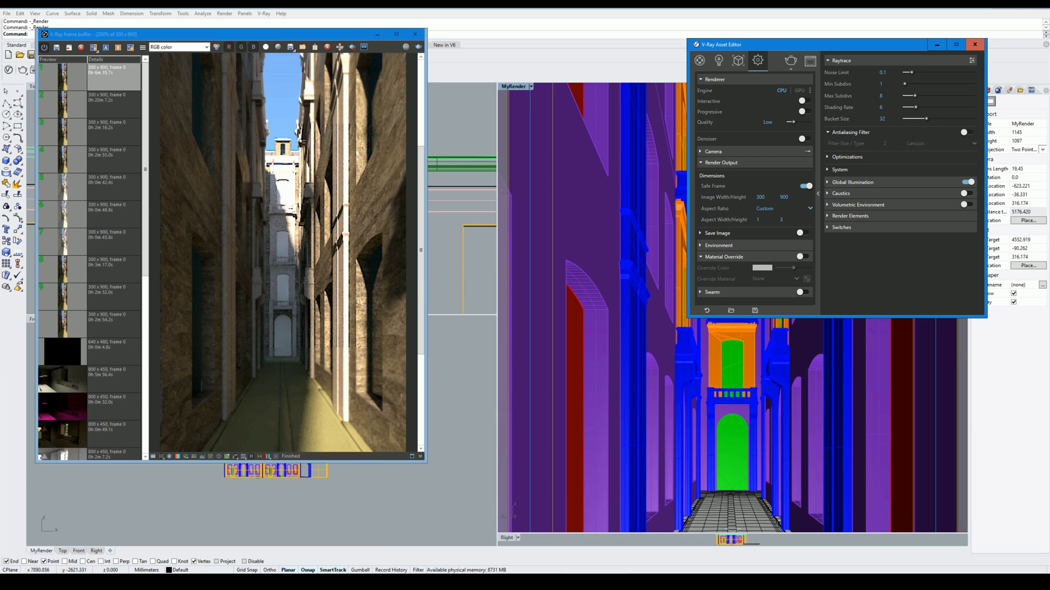
Step: Switch to Photoshop and check the pixel dimensions of Test.tif without resizing the image
left_click(438, 540)
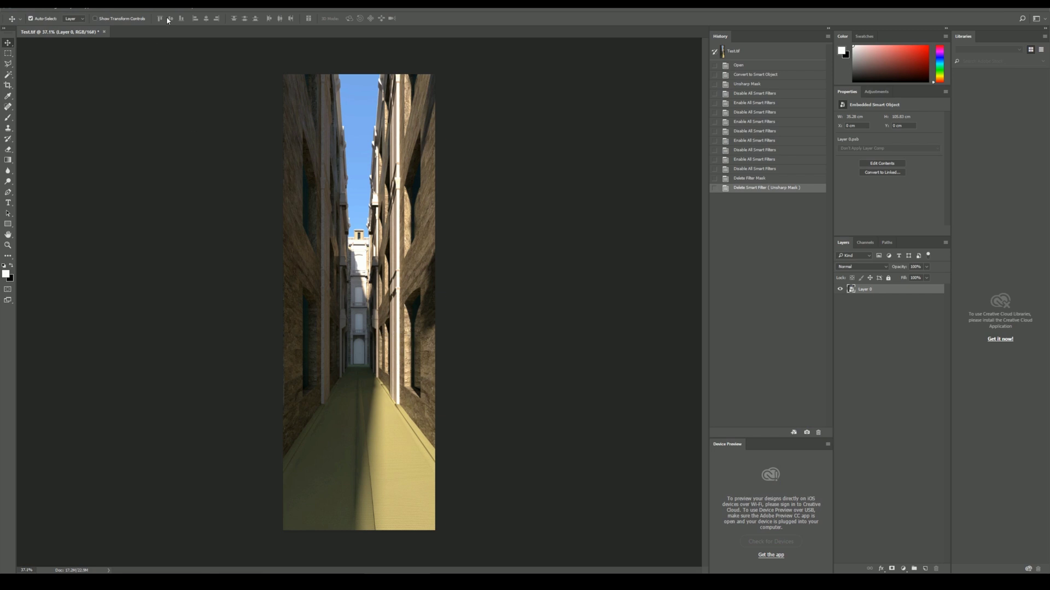
left_click(60, 8)
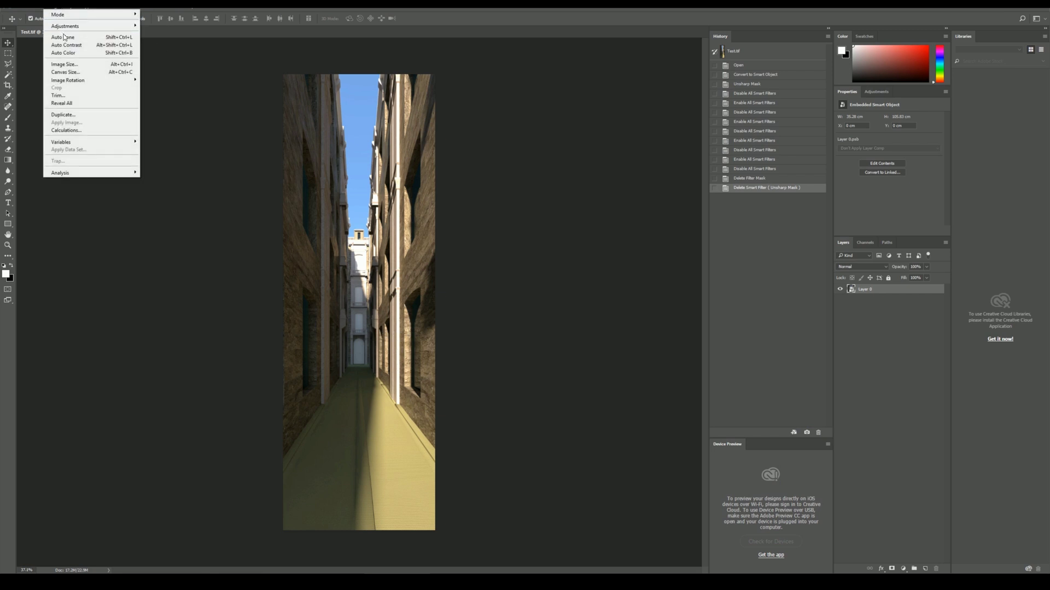
left_click(74, 65)
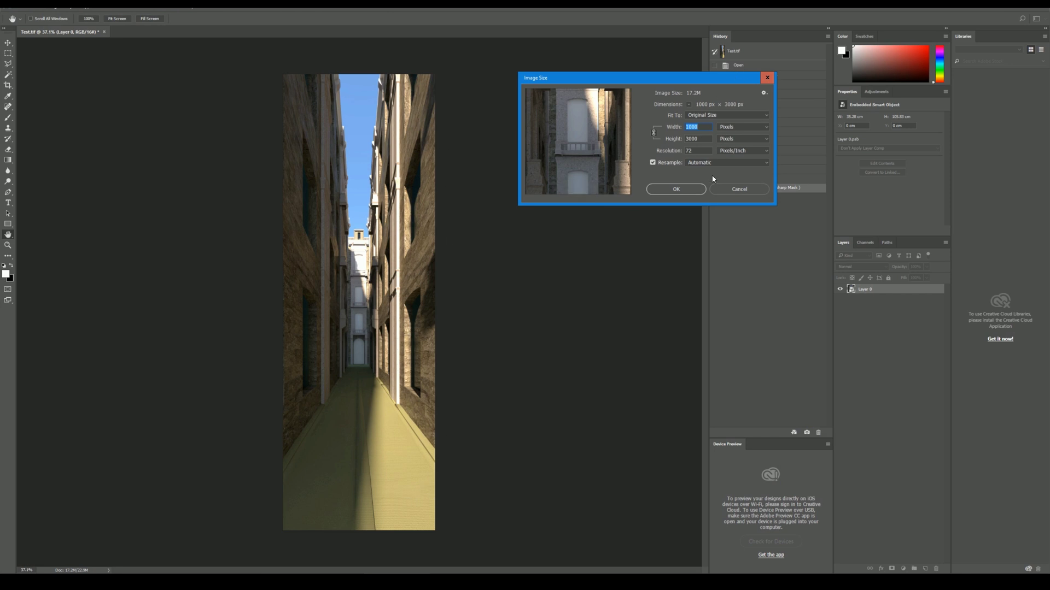
left_click(732, 189)
key("v")
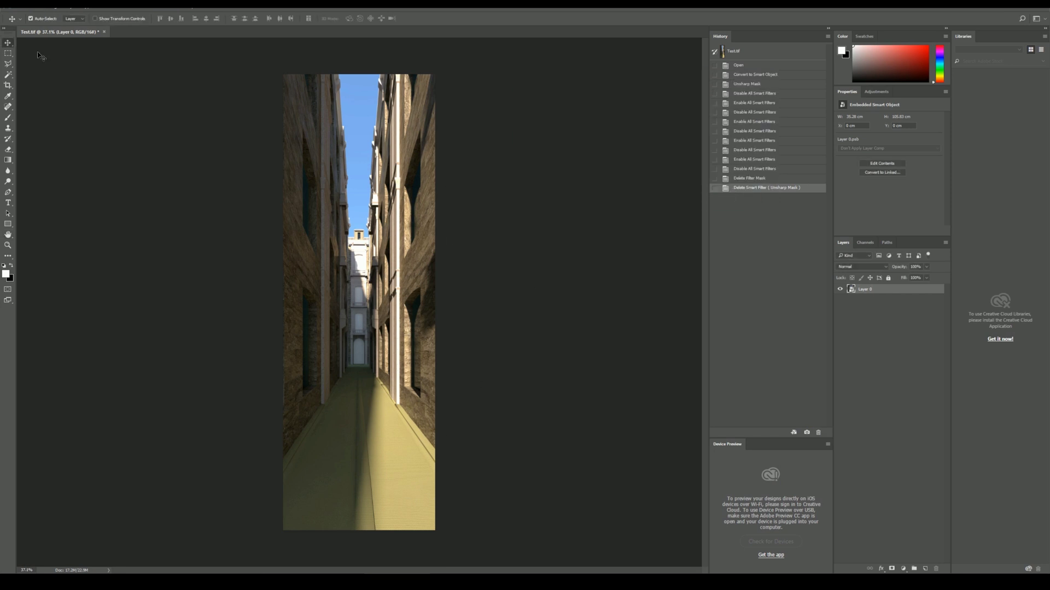
Step: Examine the alley's facades and pillars in the unsharpened render at several magnifications and view the smart object options for Layer 0
scroll(435, 256, "up", 5, "alt")
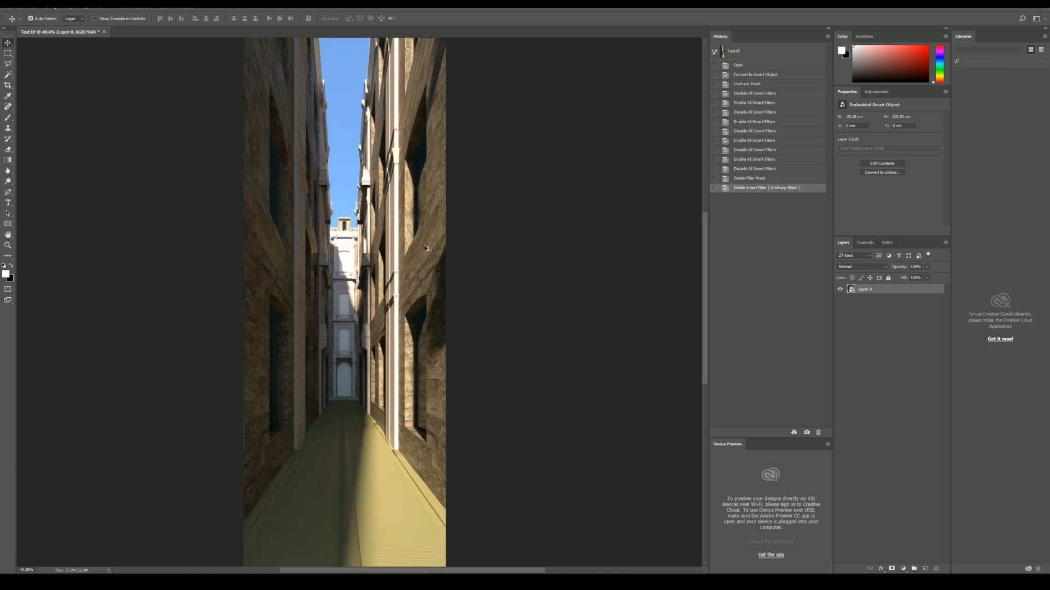
scroll(350, 277, "down", 2, "alt")
scroll(378, 258, "up", 4, "alt")
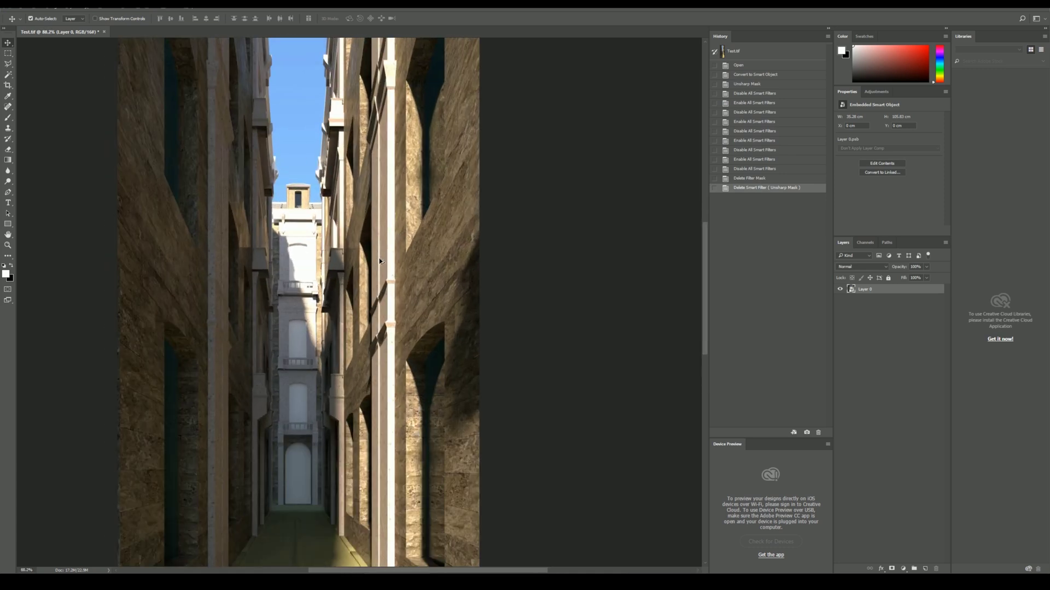
scroll(379, 244, "down", 1, "alt")
scroll(379, 244, "down", 4, "alt")
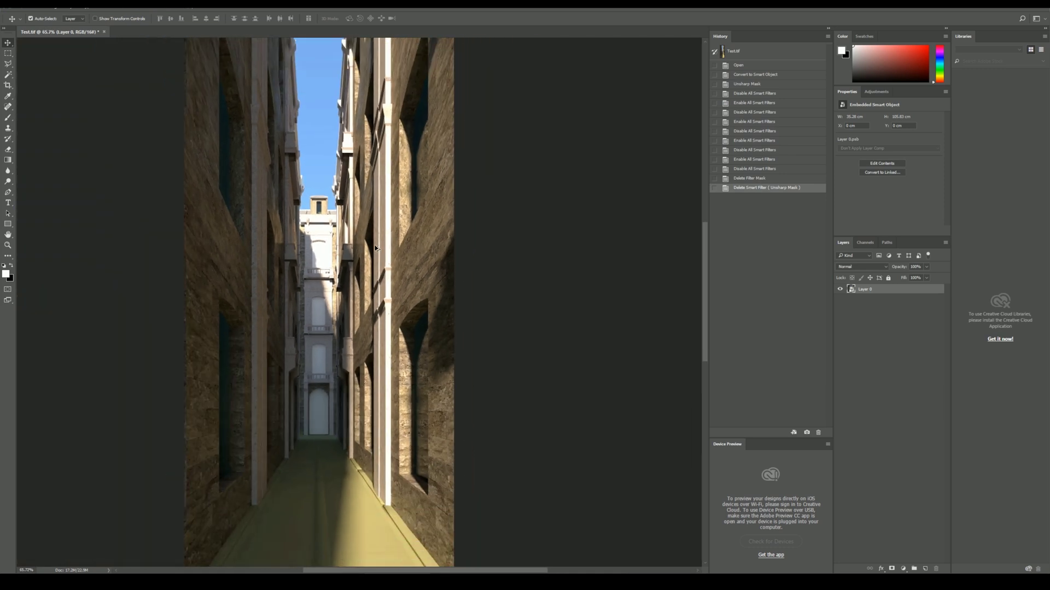
right_click(864, 290)
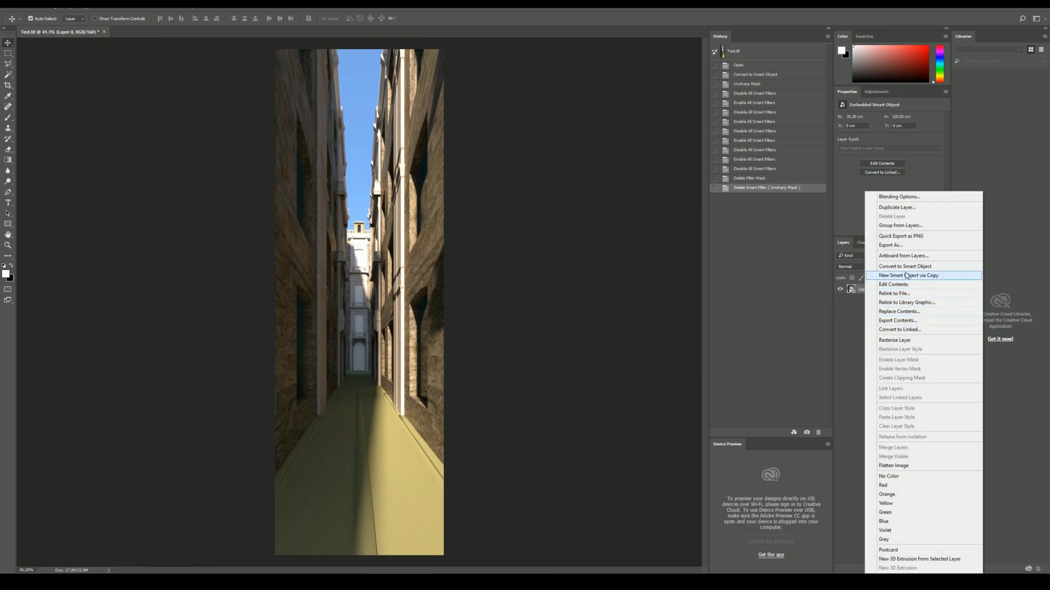
left_click(593, 290)
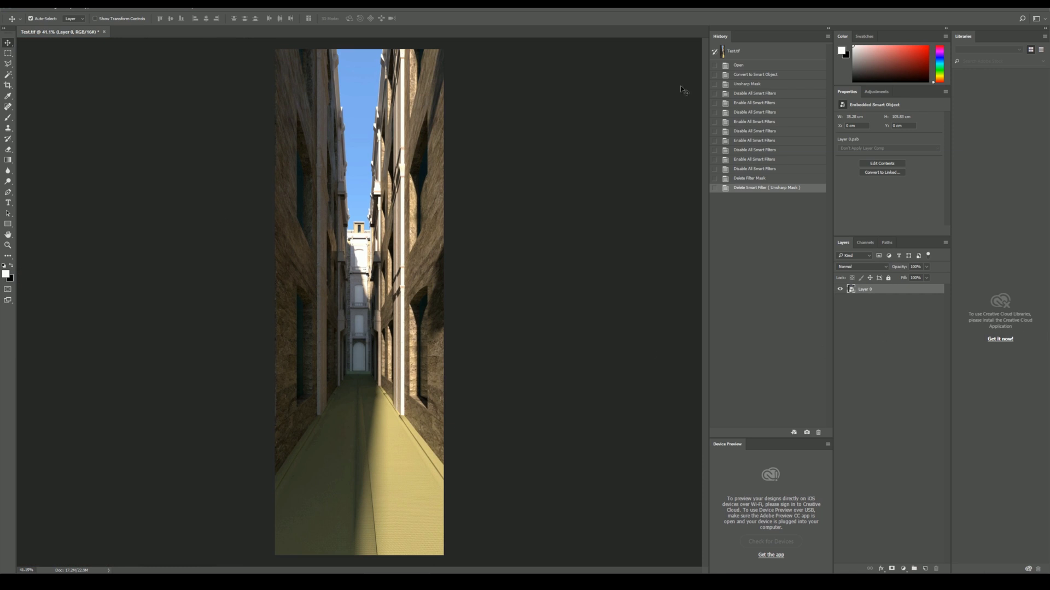
Step: Start an Unsharp Mask filter on Layer 0 and place its settings dialog beside the render
left_click(110, 8)
mouse_move(126, 8)
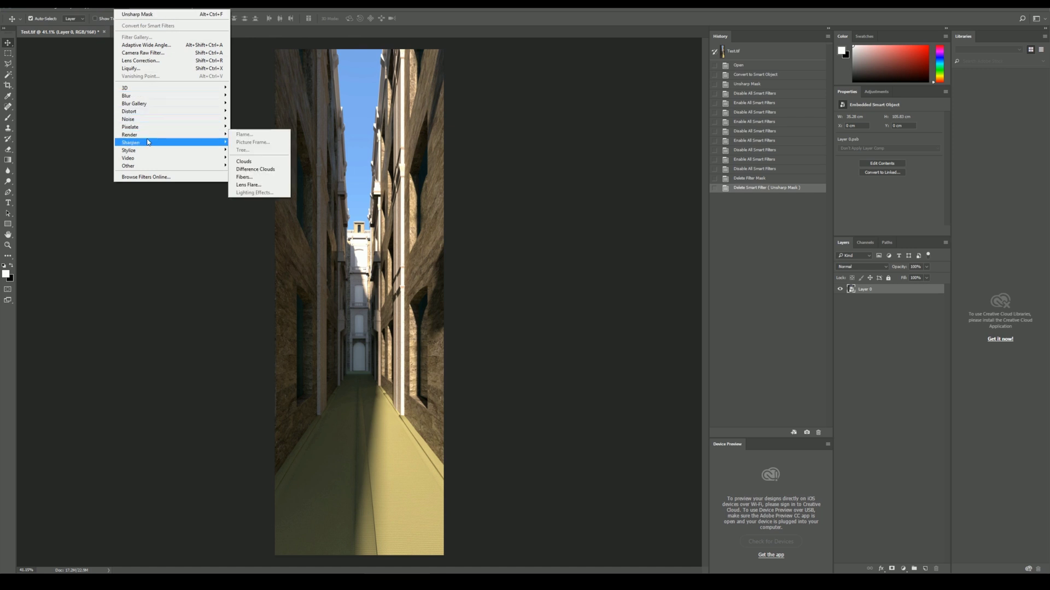
mouse_move(151, 143)
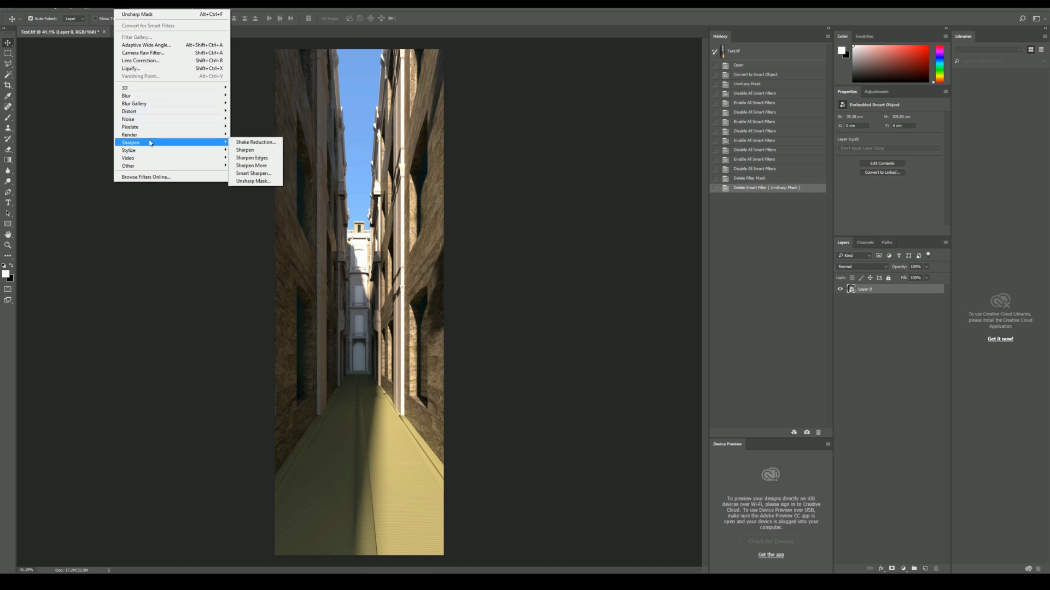
left_click(255, 182)
left_click_drag(760, 231, 537, 133)
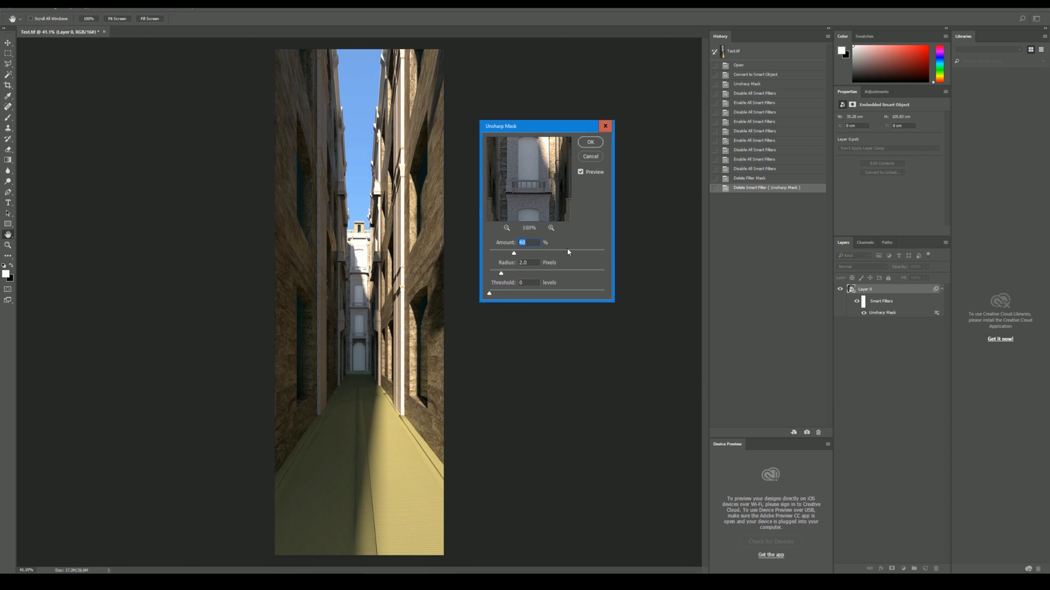
Step: Try an extreme Unsharp Mask amount with a 27.7-pixel radius, then reduce the radius to 2.0 pixels and lower the amount
left_click_drag(504, 275, 602, 255)
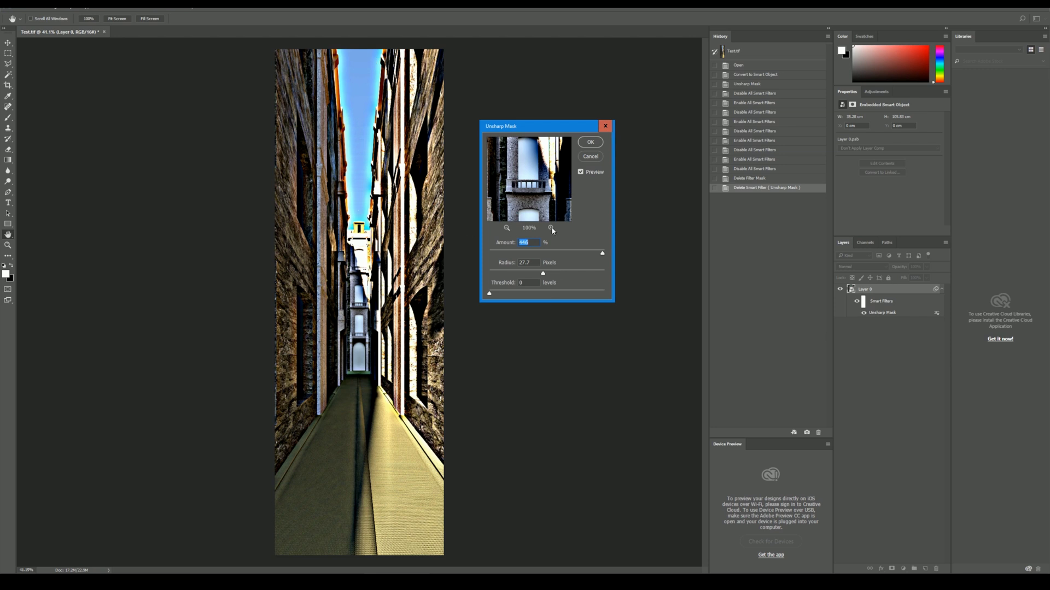
left_click_drag(543, 274, 498, 275)
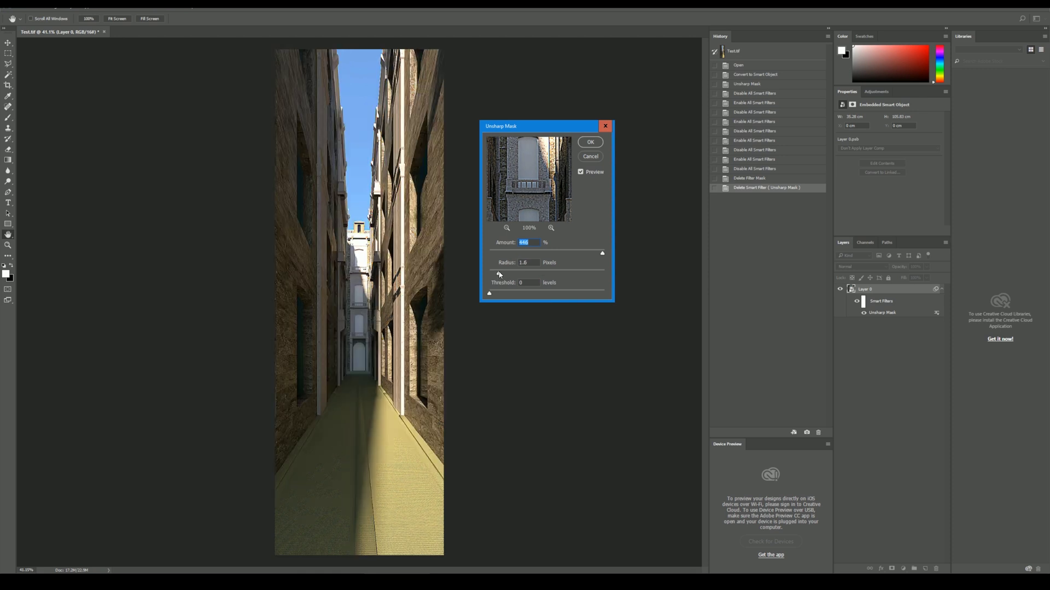
left_click(502, 274)
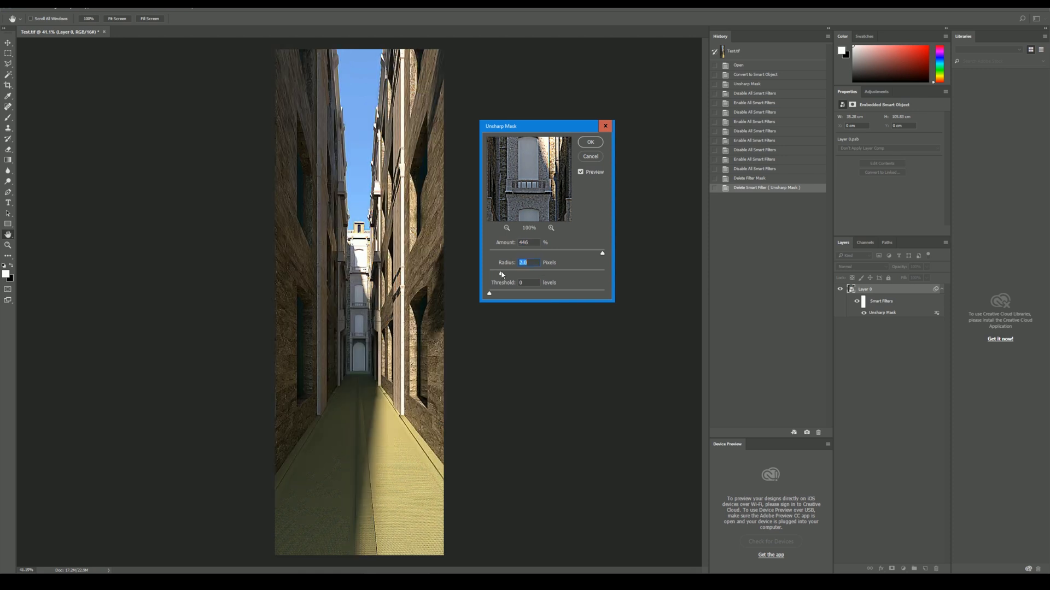
left_click_drag(603, 254, 527, 255)
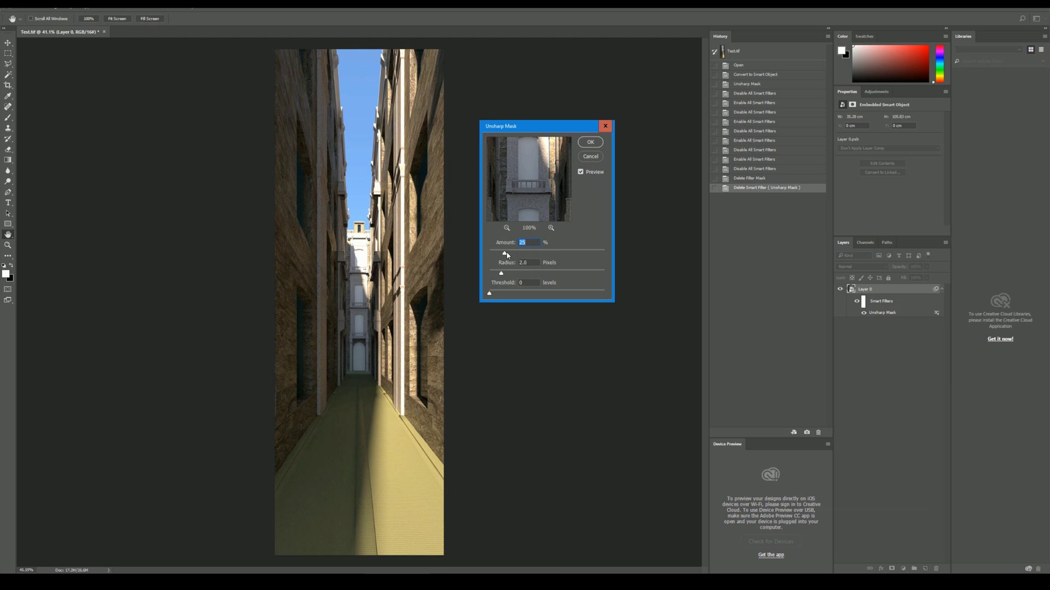
left_click_drag(517, 255, 514, 254)
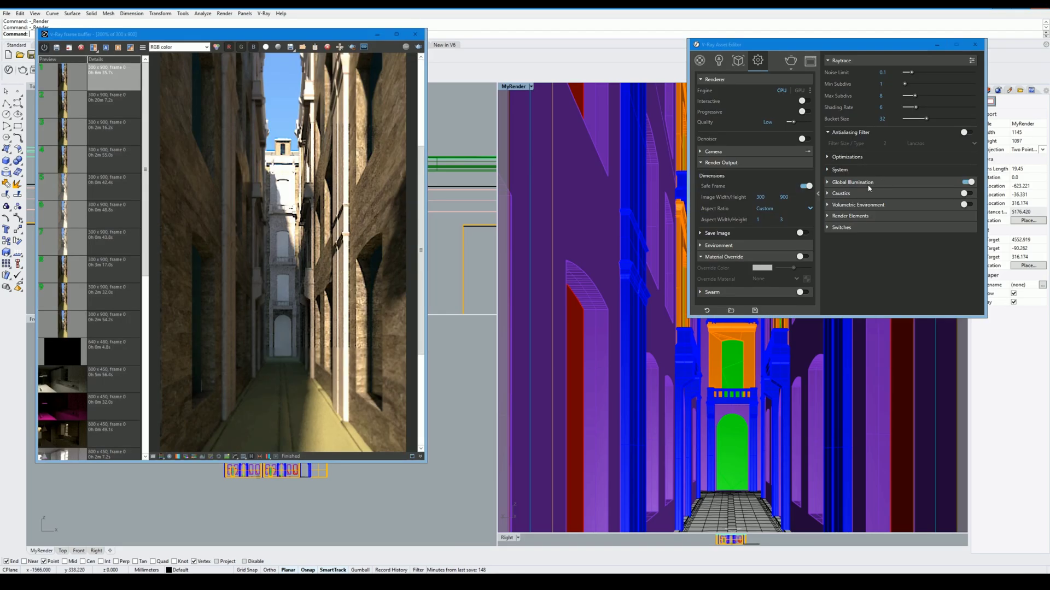
Step: Return to Photoshop and try an Unsharp Mask amount of 166% with a 48.5-pixel radius and threshold 0
left_click(931, 43)
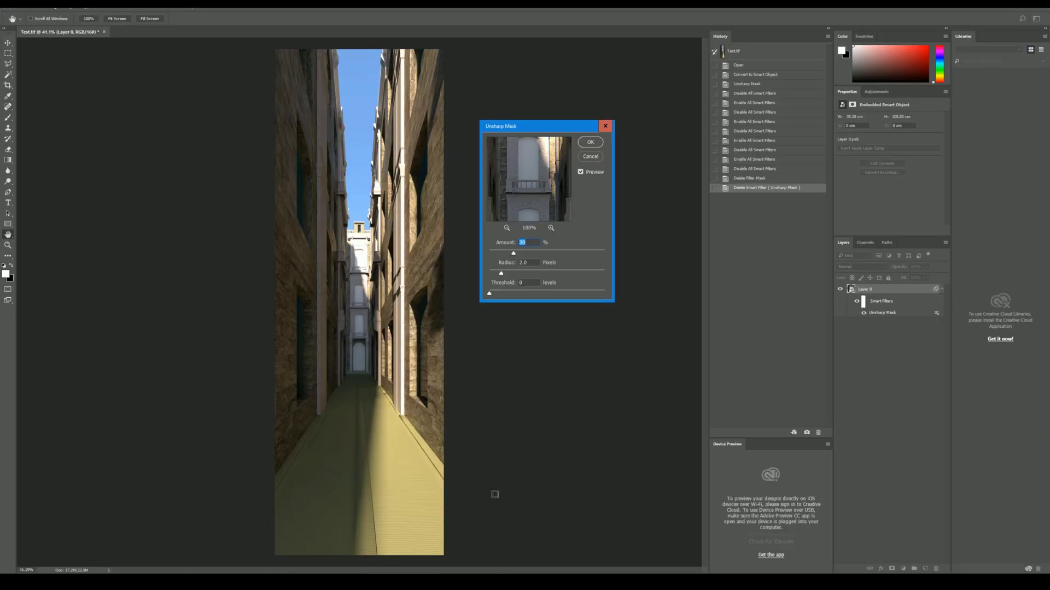
left_click_drag(489, 295, 572, 253)
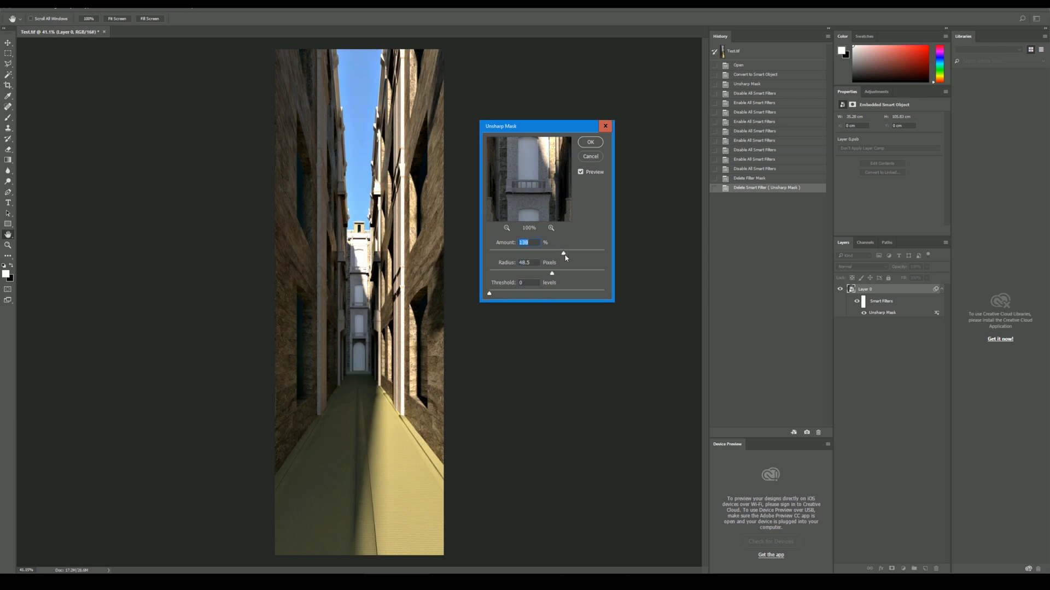
mouse_move(492, 297)
left_mouse_down()
mouse_move(602, 298)
mouse_move(488, 294)
left_mouse_up()
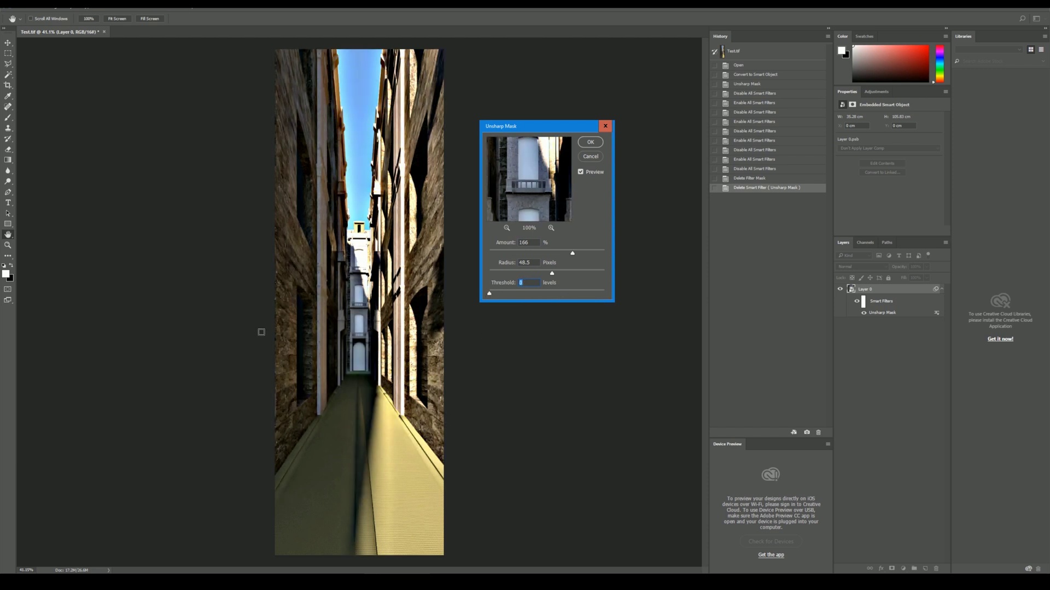
Step: Apply the Unsharp Mask to Layer 0 with an amount of 40% and a radius of 2.0 pixels
left_click_drag(510, 274, 503, 273)
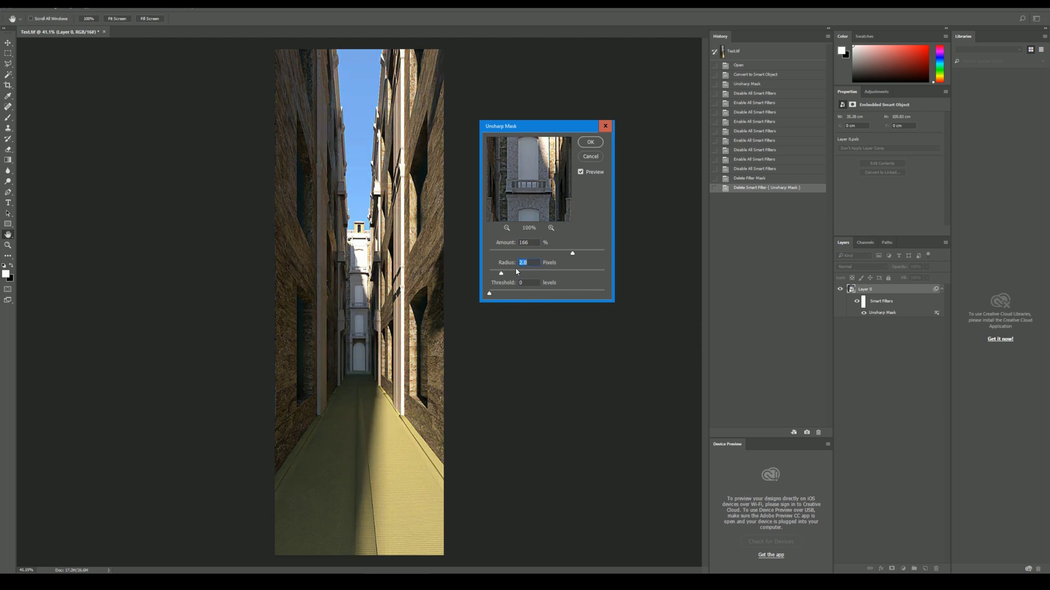
double_click(535, 243)
type("40")
left_click(590, 142)
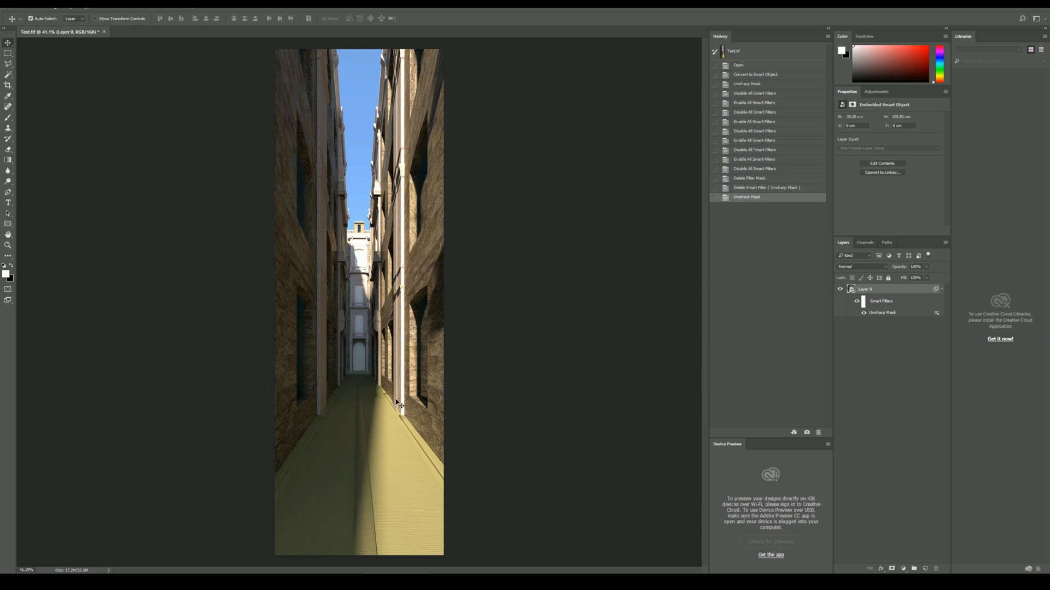
Step: Examine the edges of the sharpened sunlit pillar and neighbouring arches at pixel level
scroll(400, 290, "up", 3, "alt")
scroll(400, 290, "up", 10, "alt")
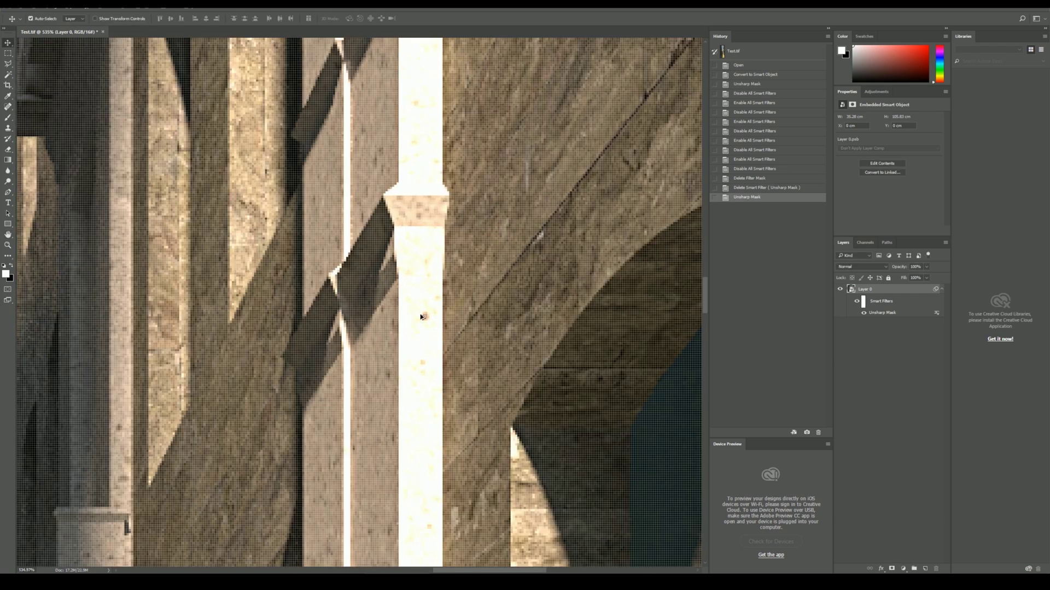
scroll(397, 226, "up", 3, "alt")
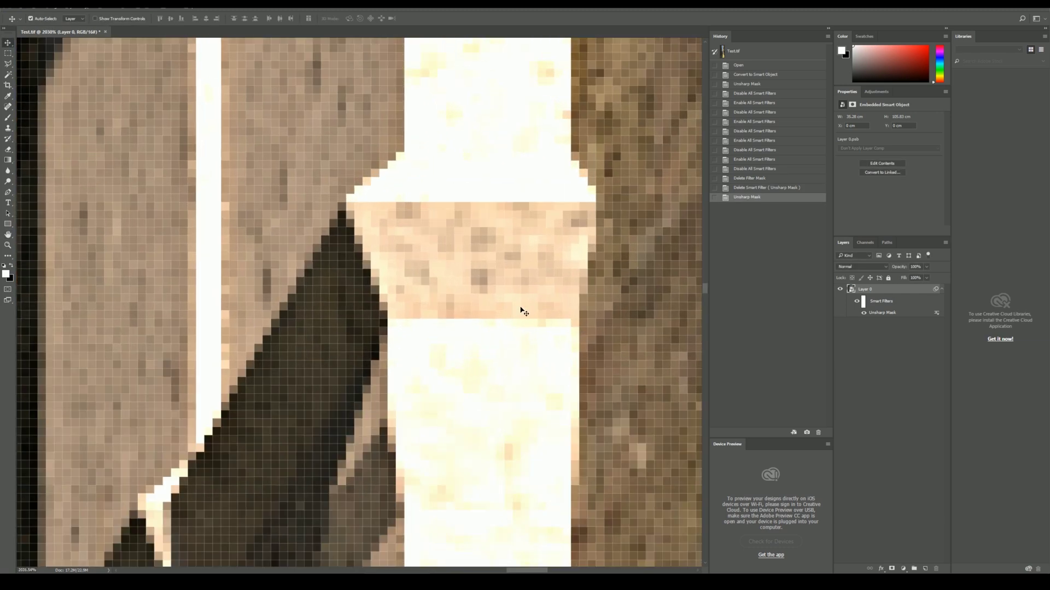
scroll(520, 309, "down", 10, "alt")
scroll(433, 291, "up", 5, "alt")
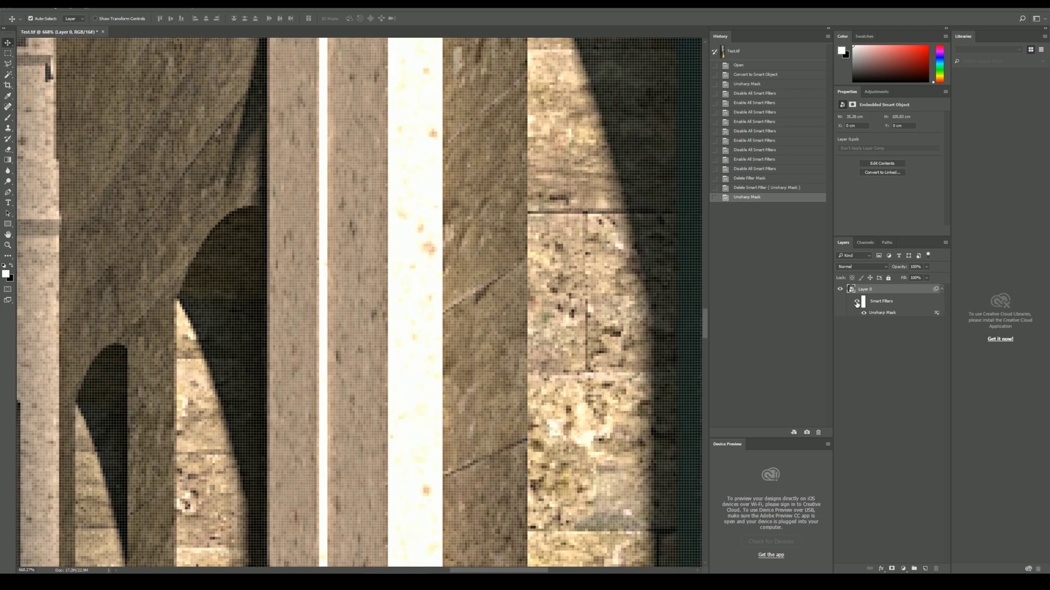
Step: Compare the render with and without sharpening by toggling Layer 0's smart filters, leave them enabled, and view the whole alley
left_click(856, 302)
left_click(857, 303)
left_click(857, 302)
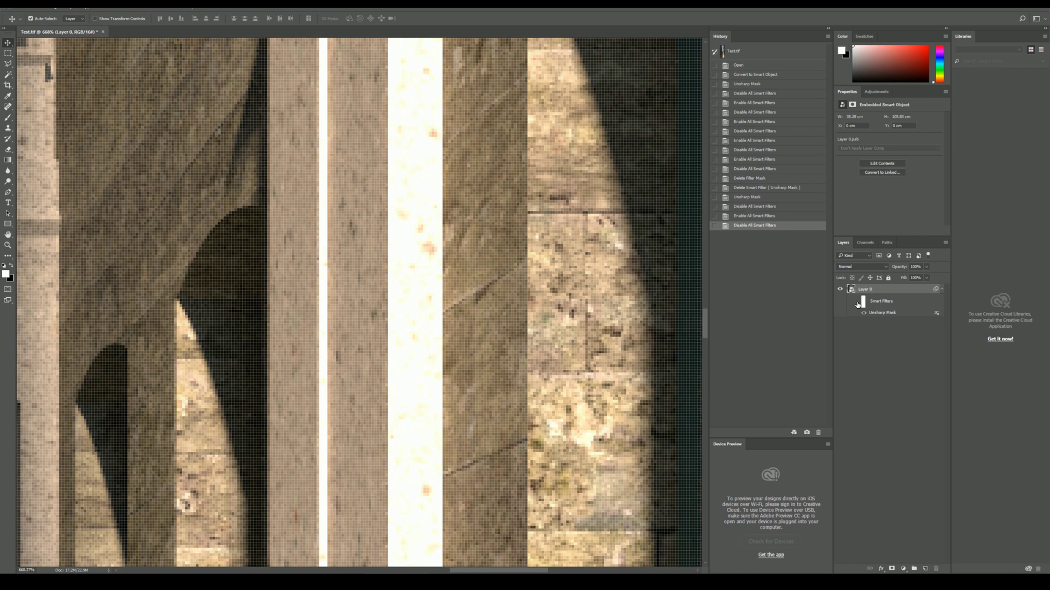
left_click(857, 302)
left_click(857, 303)
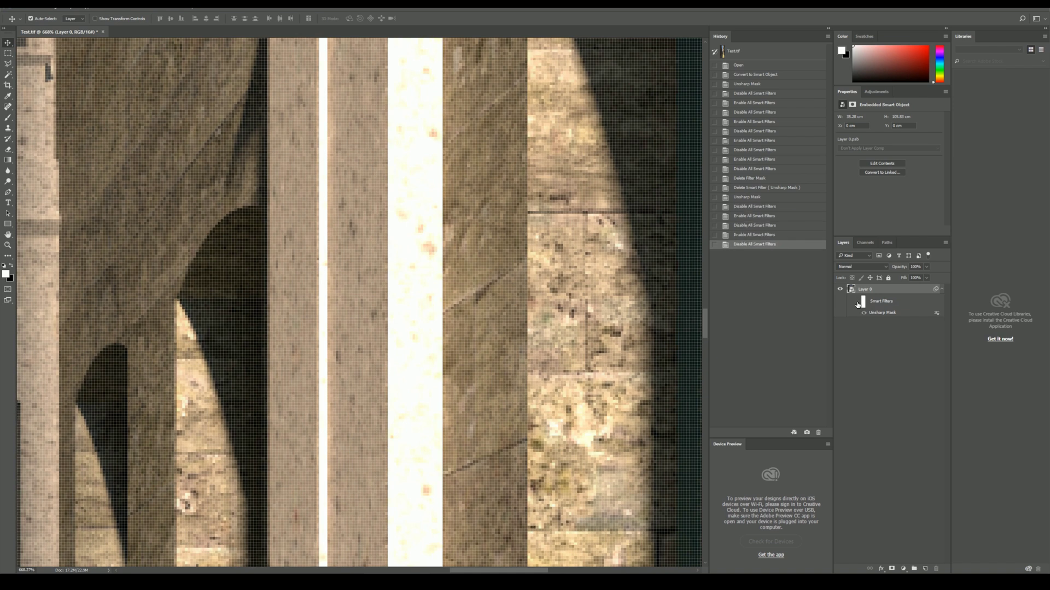
left_click(857, 302)
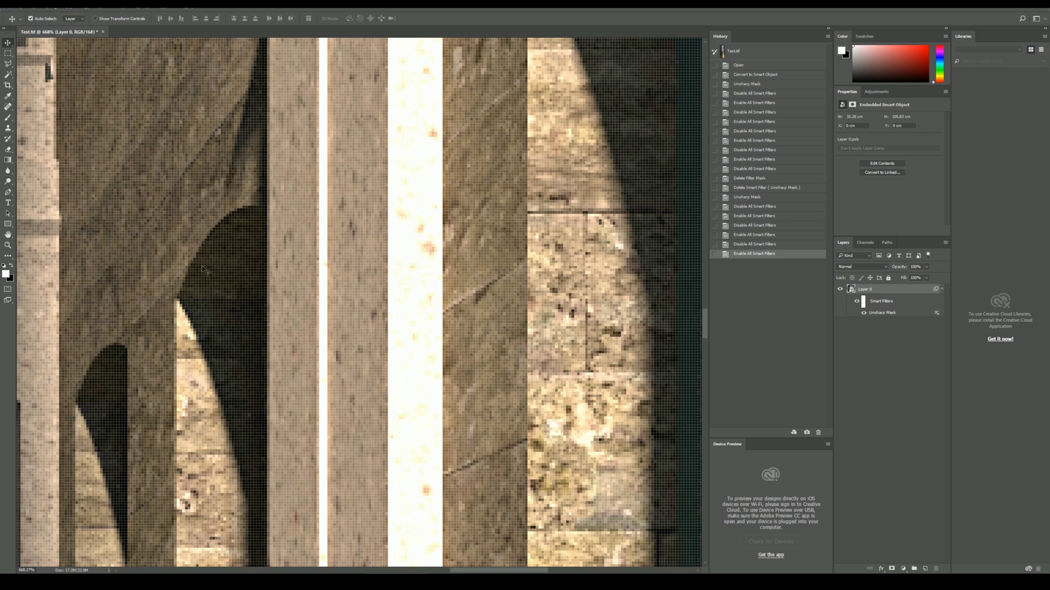
left_click(857, 303)
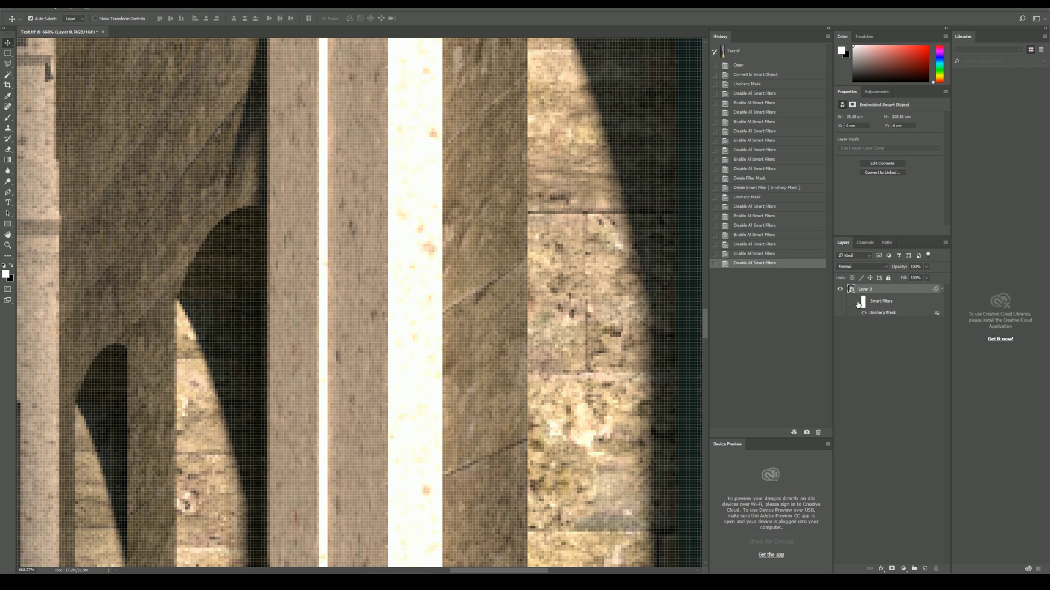
left_click(857, 302)
scroll(353, 271, "down", 10, "alt")
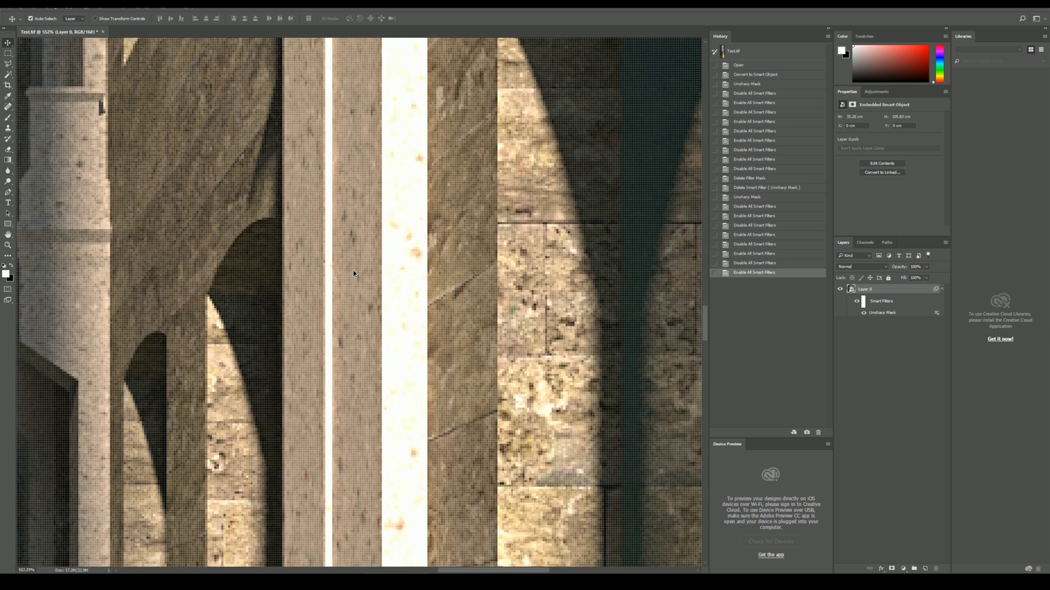
scroll(357, 286, "down", 3, "alt")
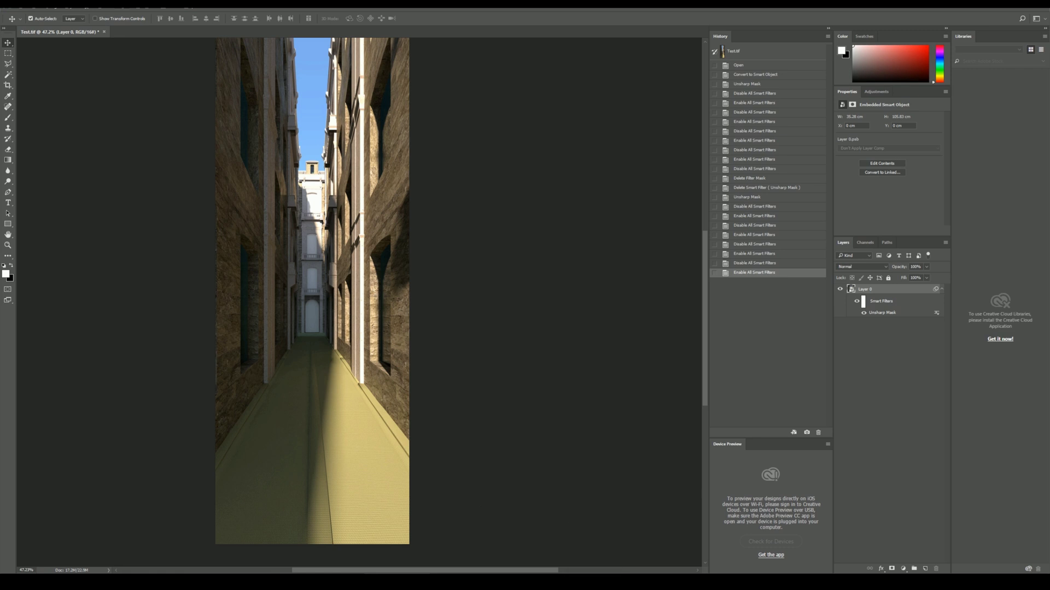
Step: Switch back to the V-Ray Asset Editor, turn on the antialiasing filter and open its list of filter types
left_click(595, 548)
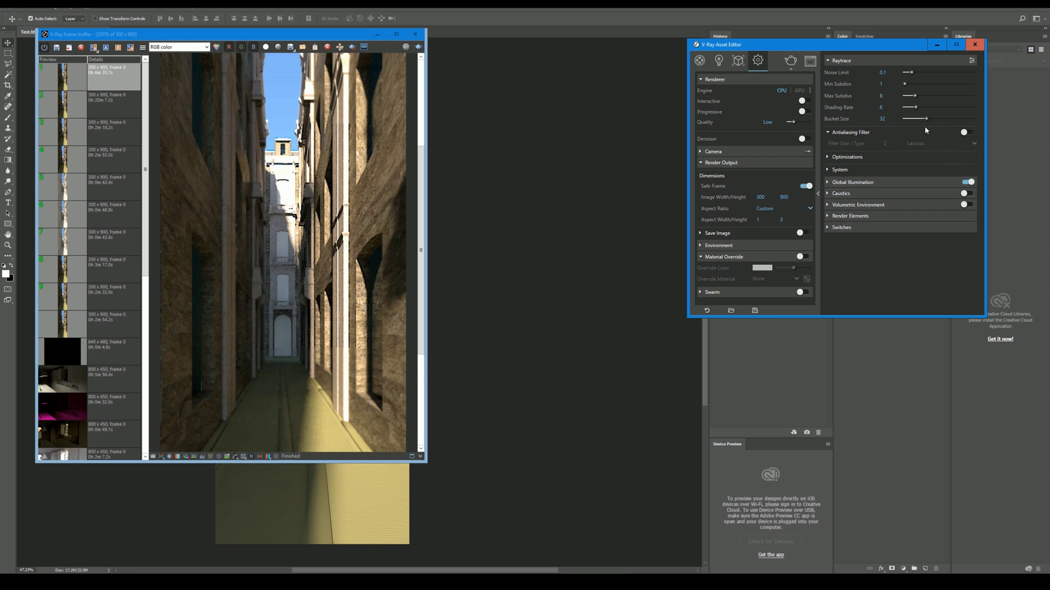
left_click(964, 133)
left_click(969, 142)
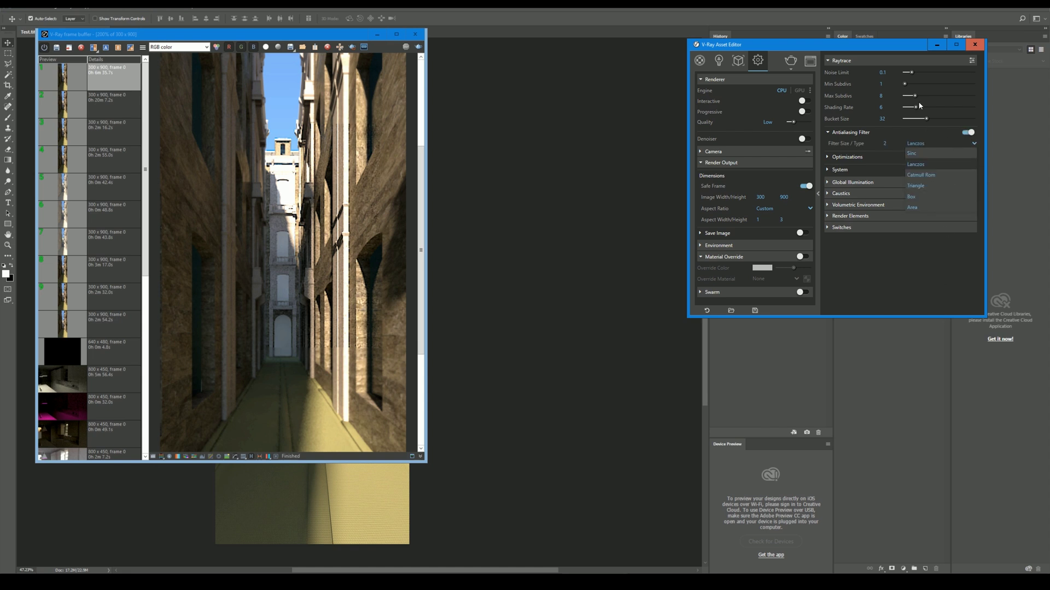